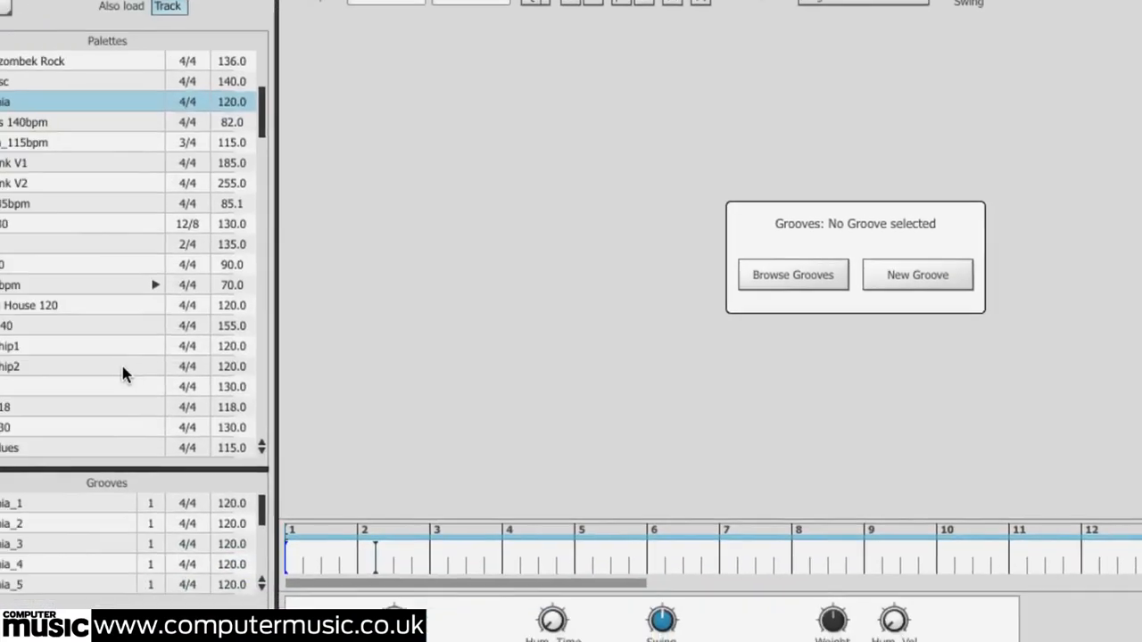
Browse the palette list and preview the DayRock palette
scroll(183, 358, down, 6)
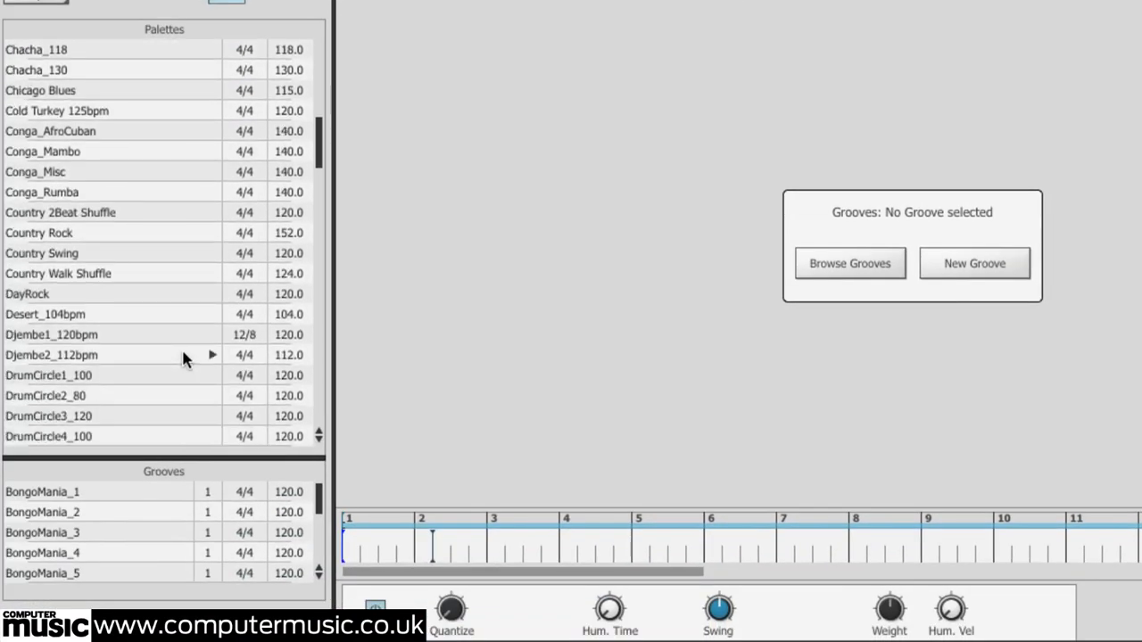
click(76, 295)
click(212, 295)
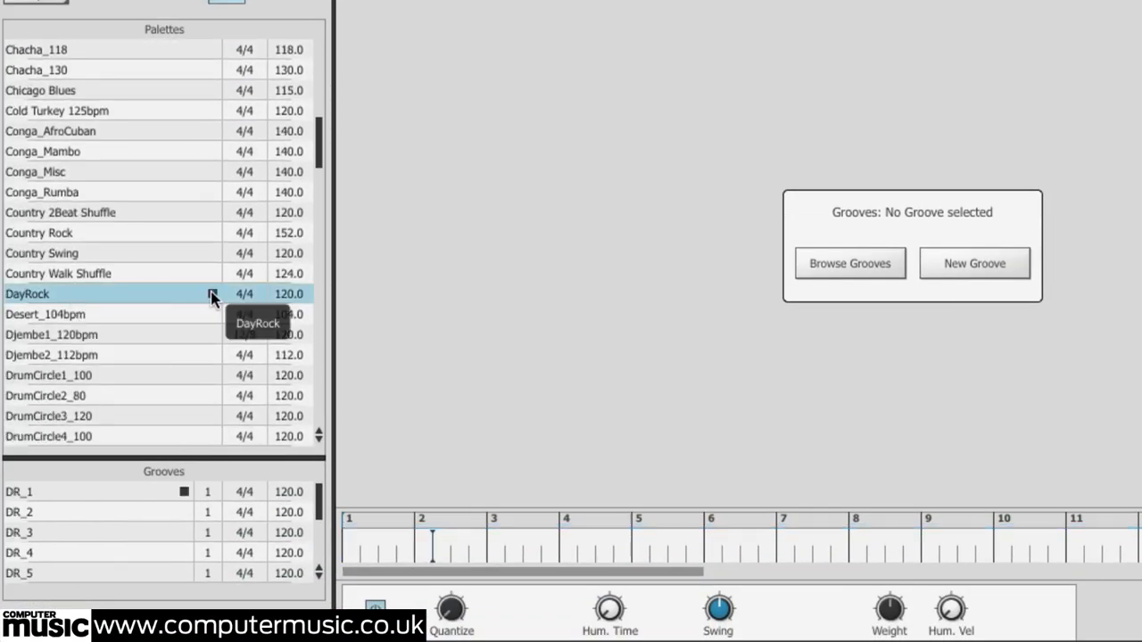
Select the Essential Rock palette and preview it
scroll(117, 374, down, 4)
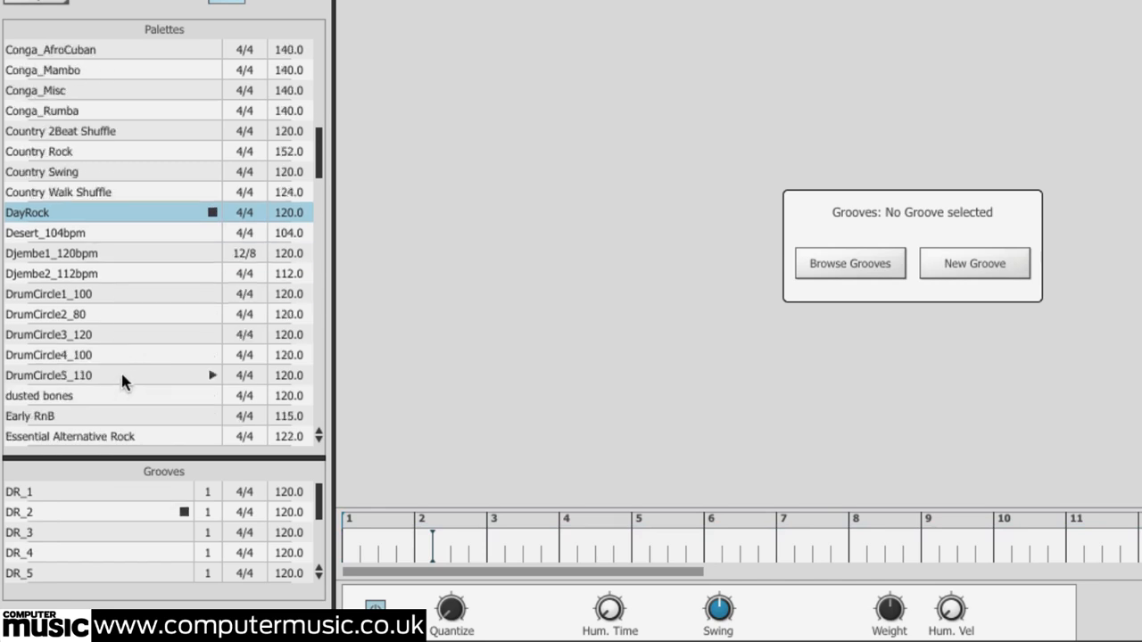
click(98, 376)
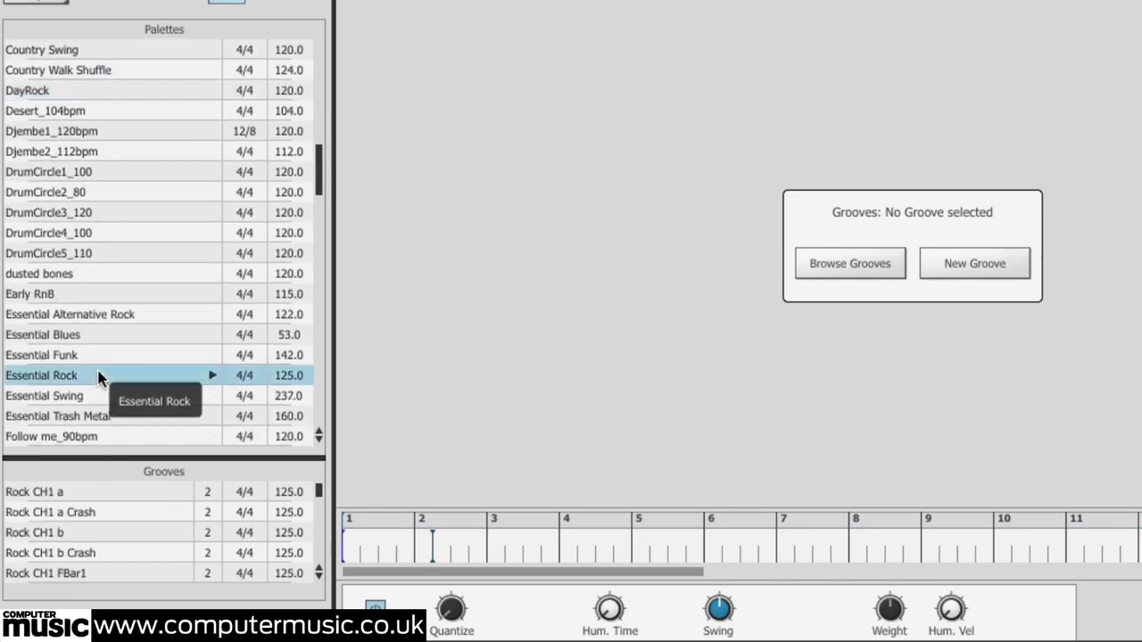
click(213, 377)
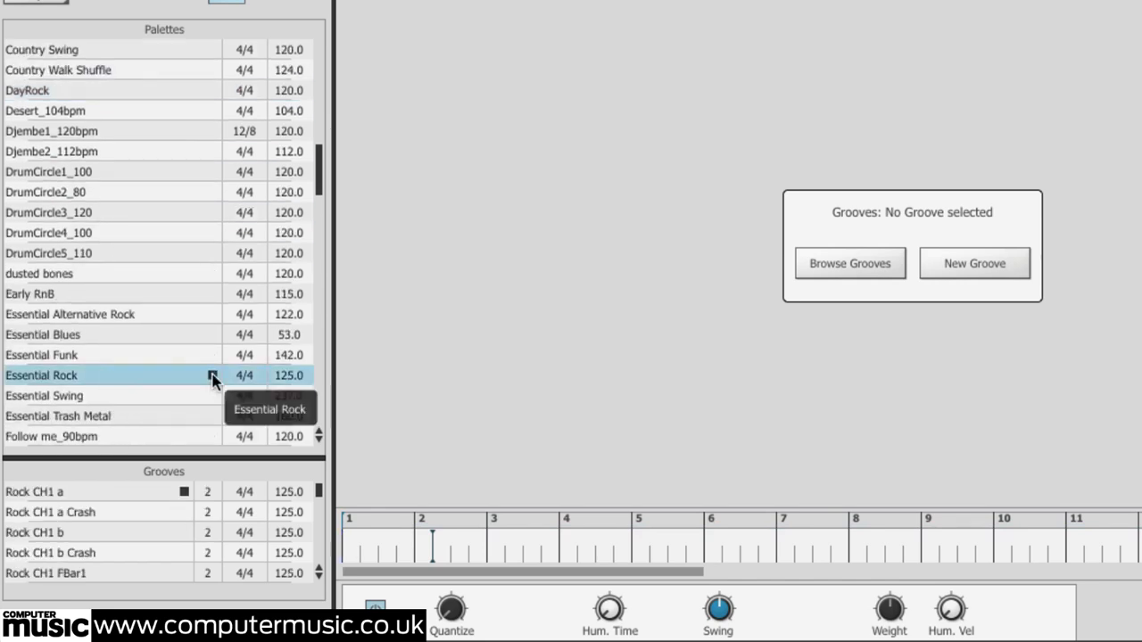
click(213, 375)
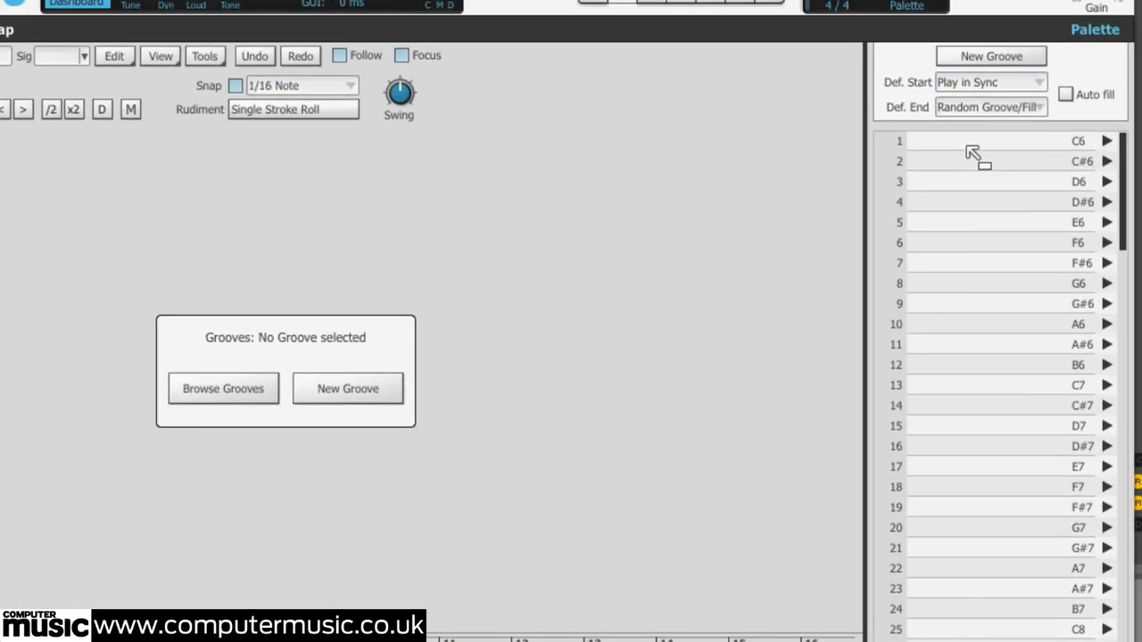
Preview the first few grooves of the Essential Rock palette, including Rock CH1 a, its Crash variant and the fill bars
drag(967, 148, 967, 147)
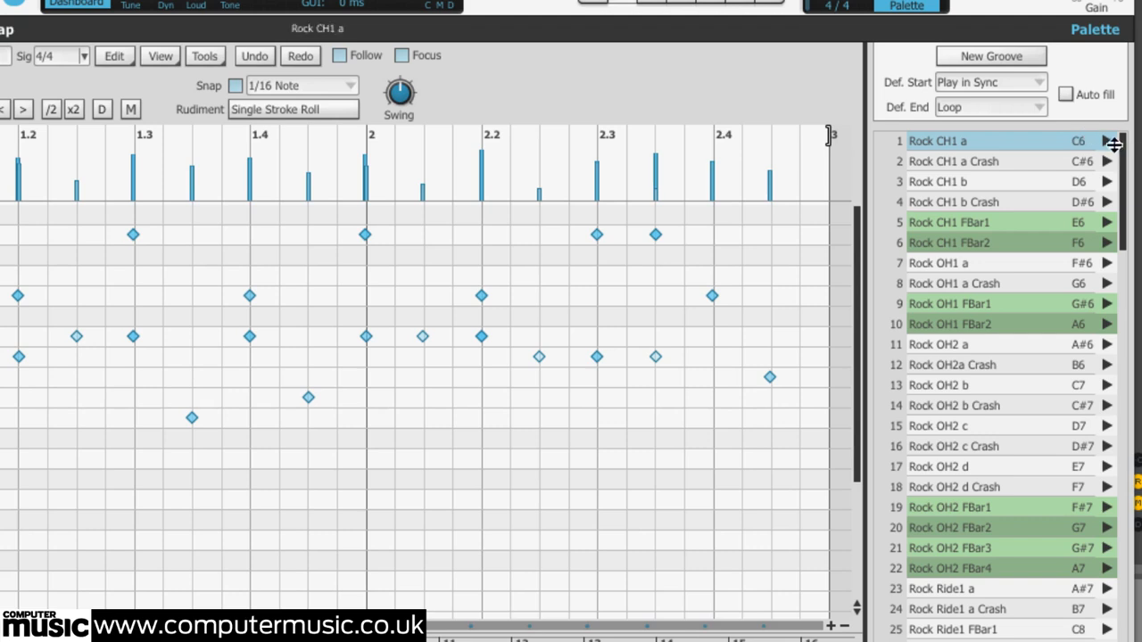
click(1107, 141)
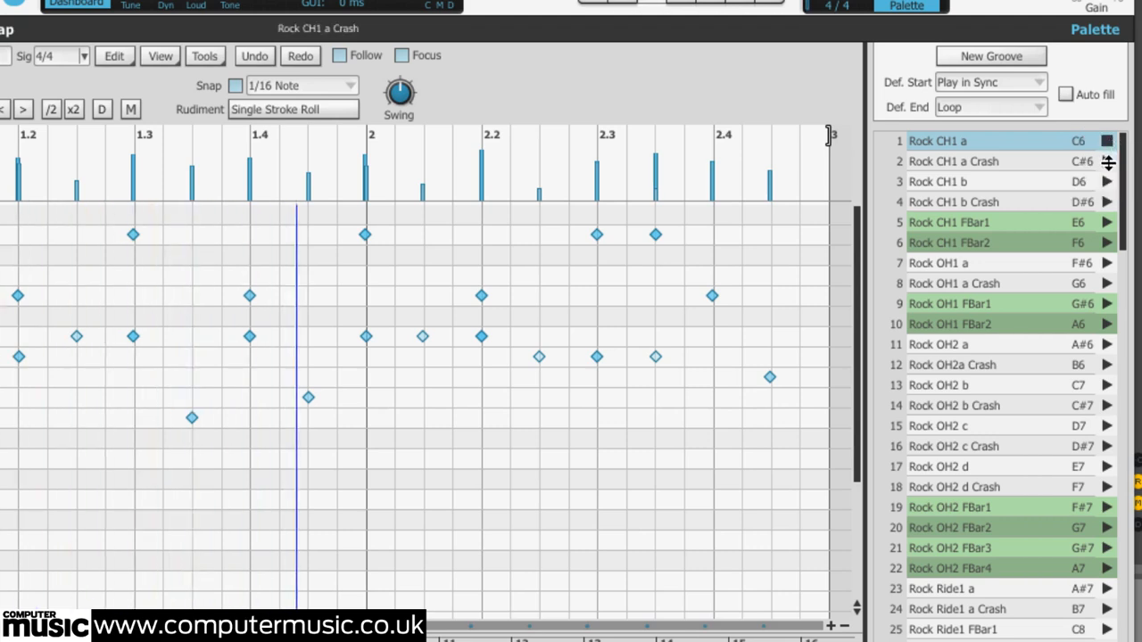
click(1108, 161)
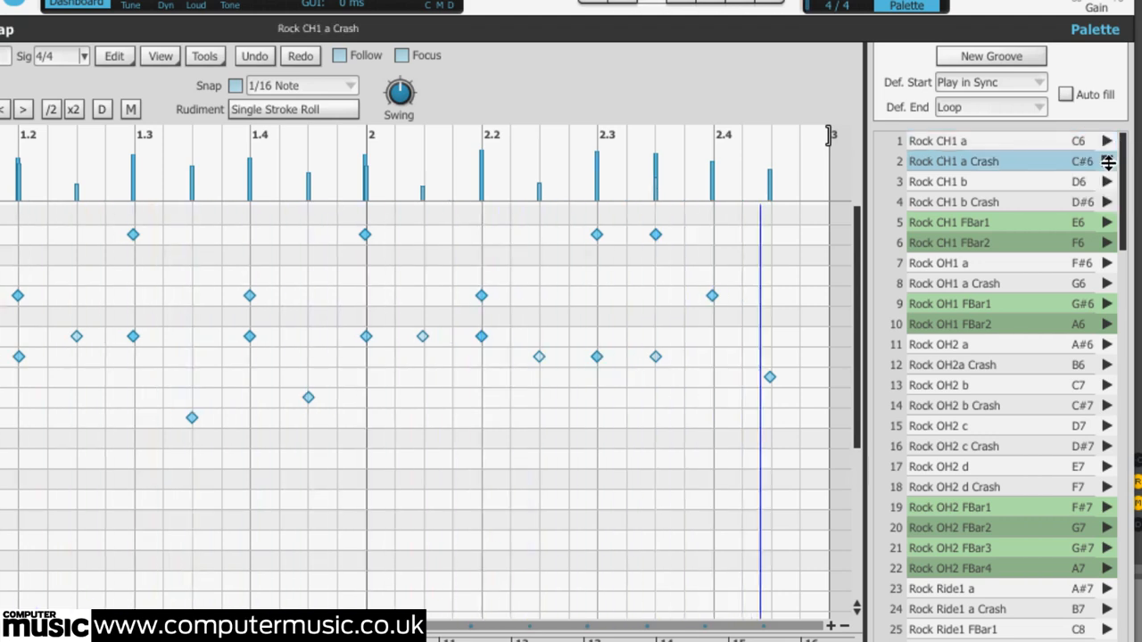
click(1107, 222)
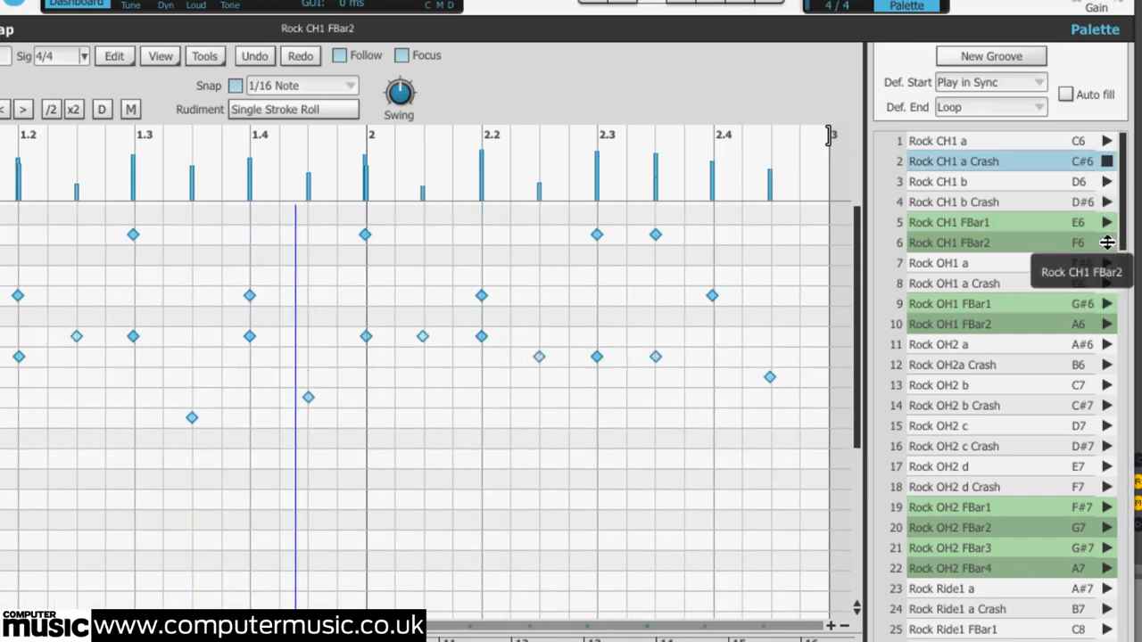
click(1106, 242)
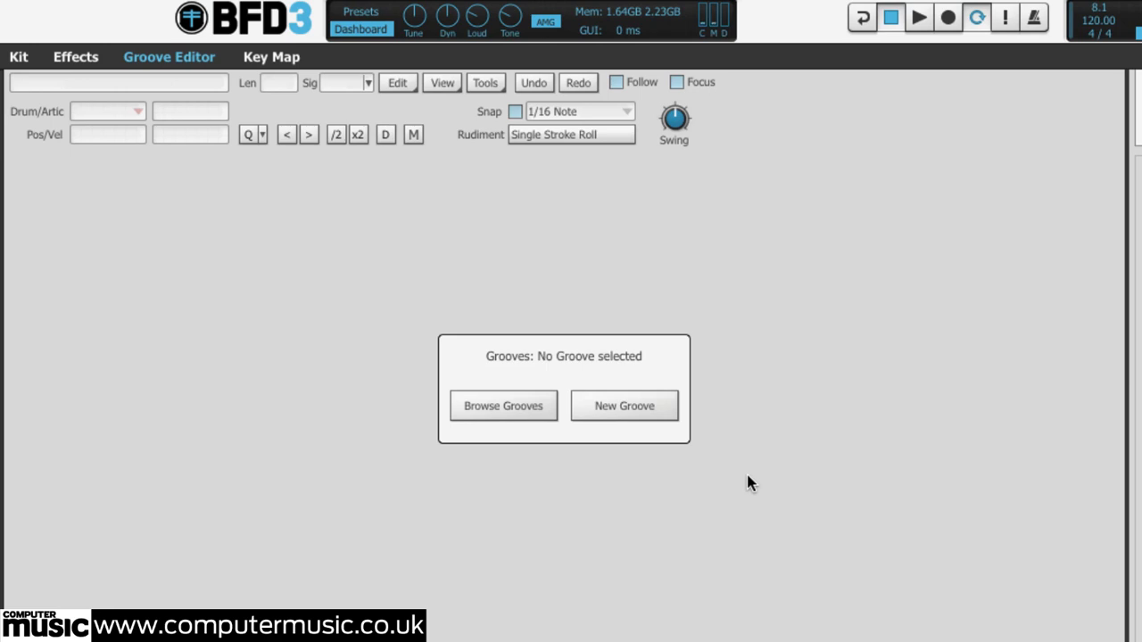
Create a new groove, enable groove recording and start playback
click(636, 413)
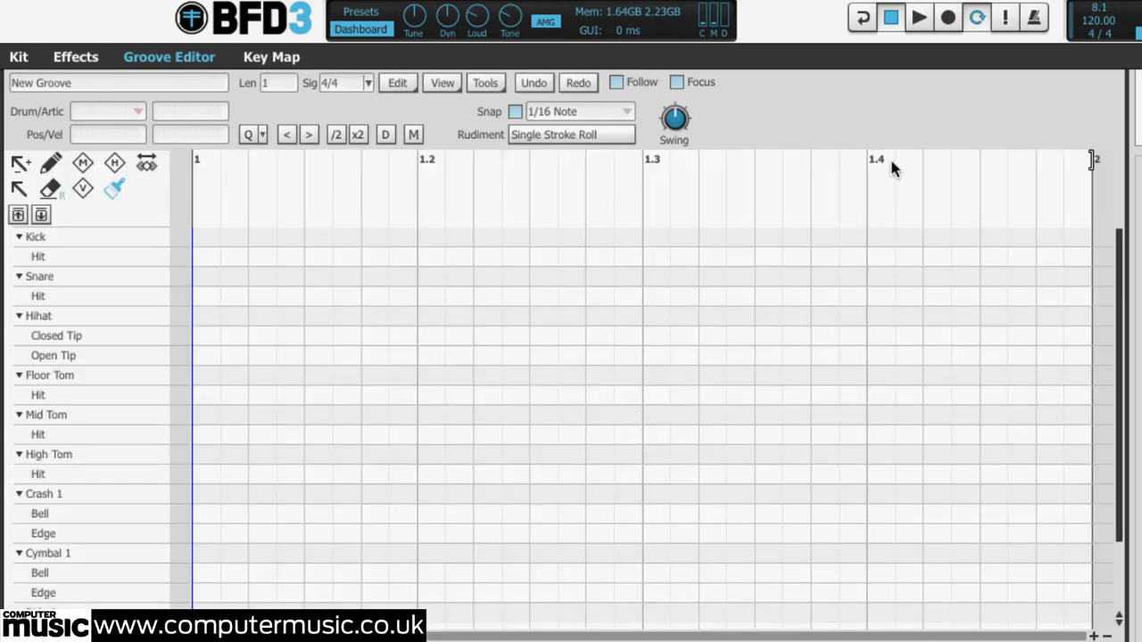
click(948, 19)
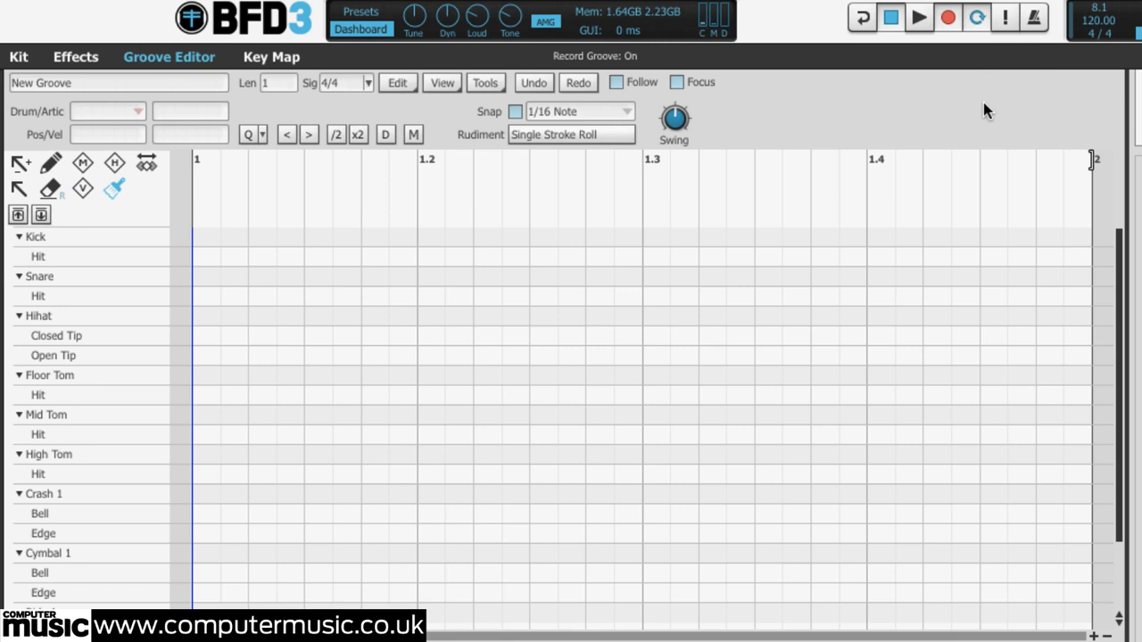
key(space)
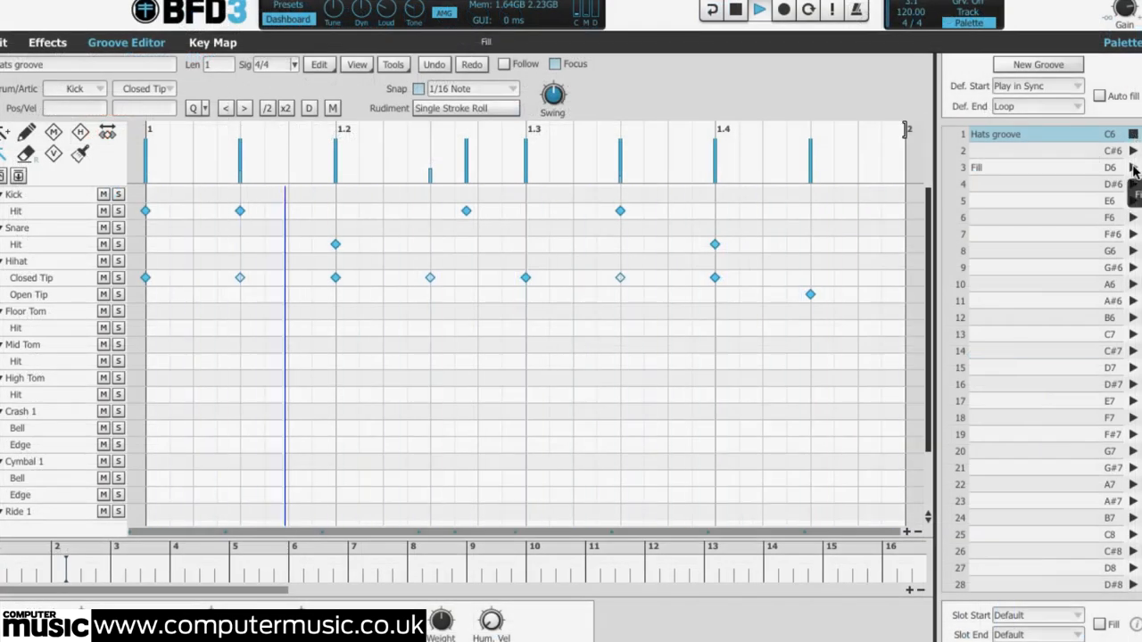
Preview the Fill and Hats groove slots, then duplicate Hats groove into slot 2
click(1133, 169)
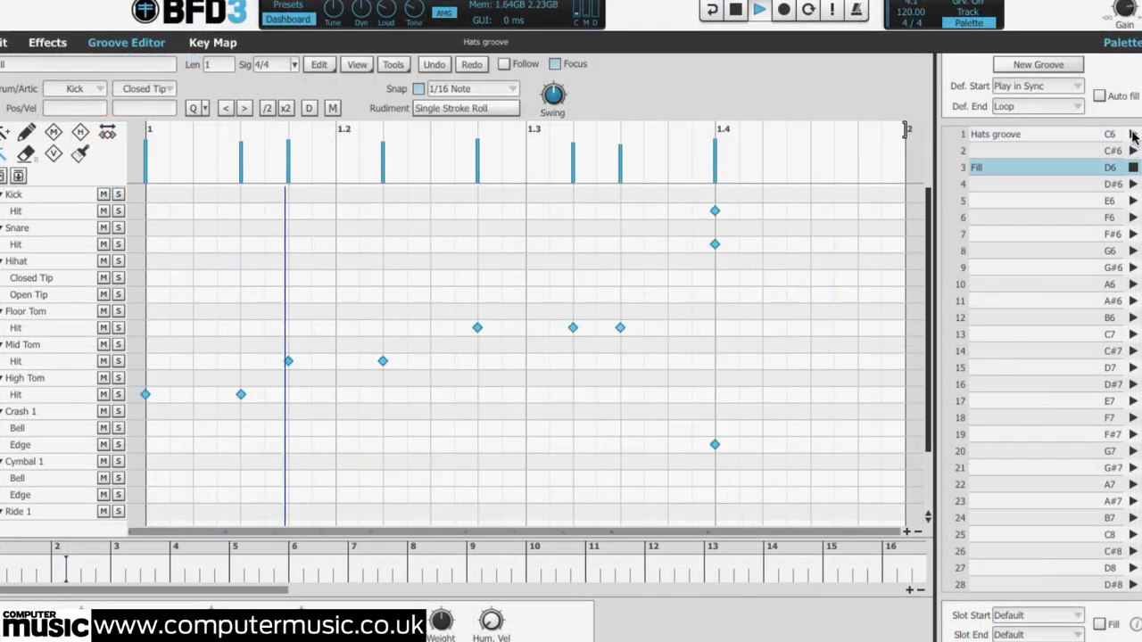
click(1134, 136)
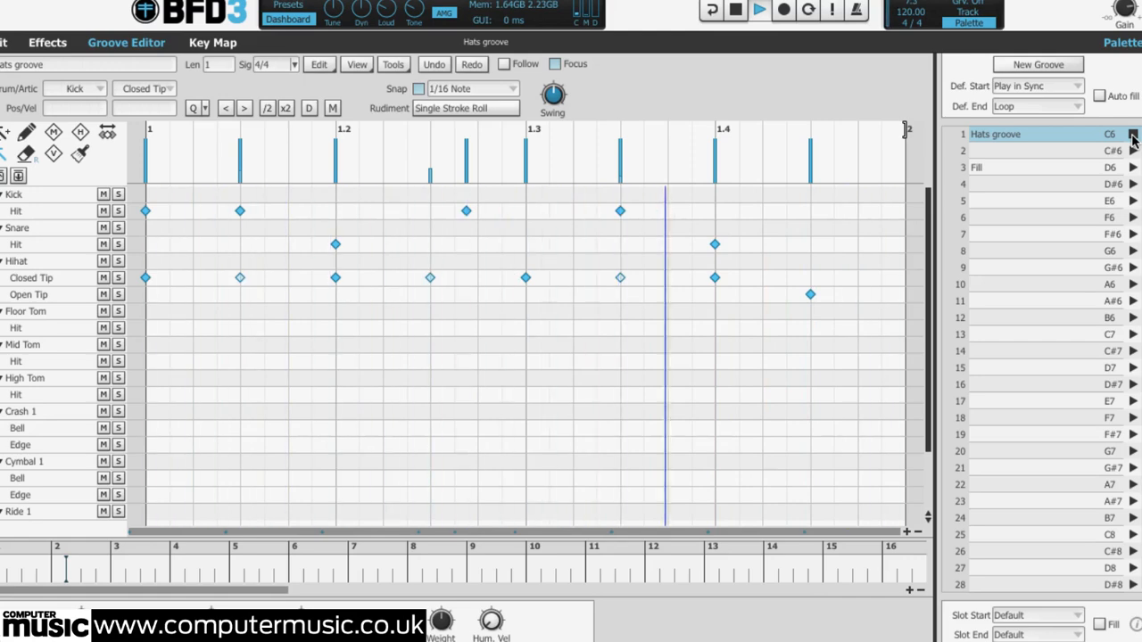
drag(1002, 134, 992, 149)
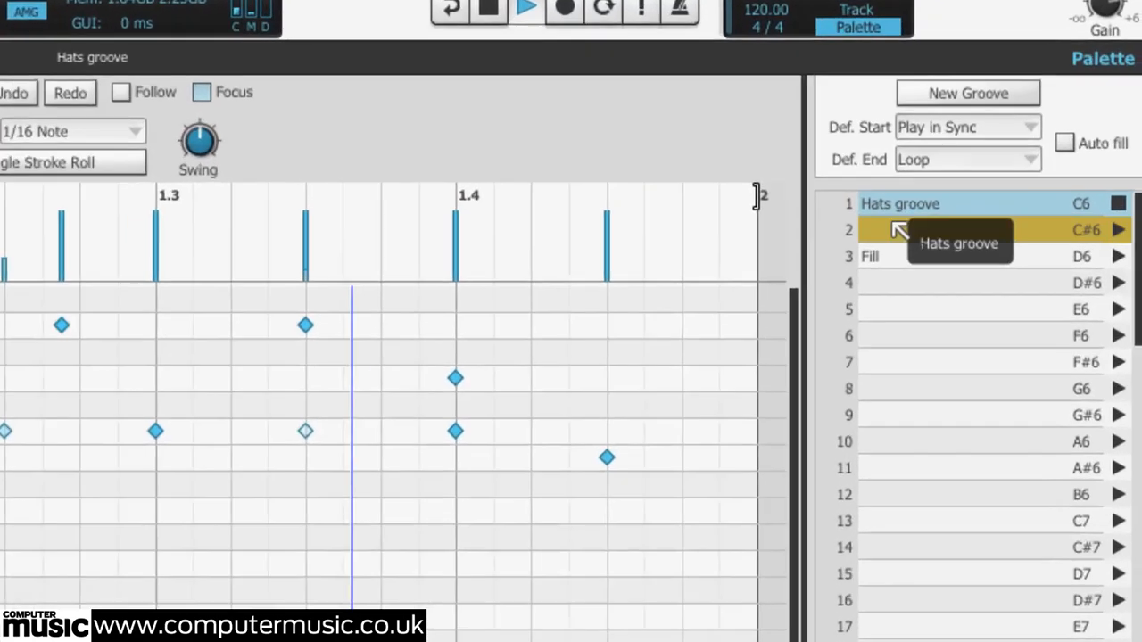
drag(898, 230, 891, 227)
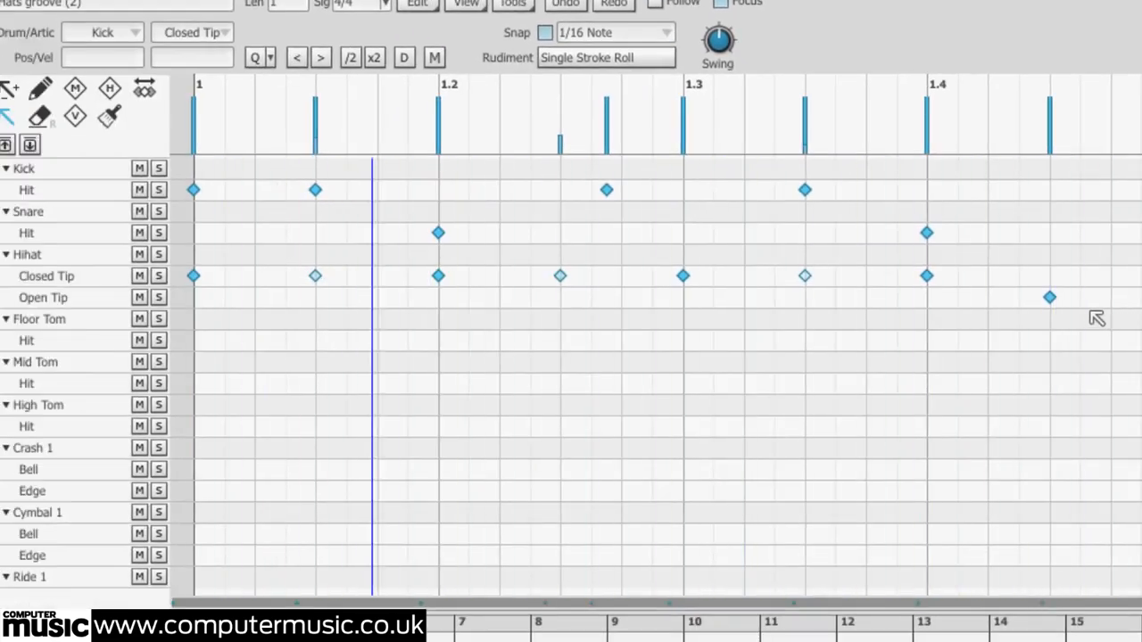
Select all the hi-hat notes and reassign them to the Ride 1 drum
drag(1057, 278, 823, 275)
drag(1097, 305, 189, 273)
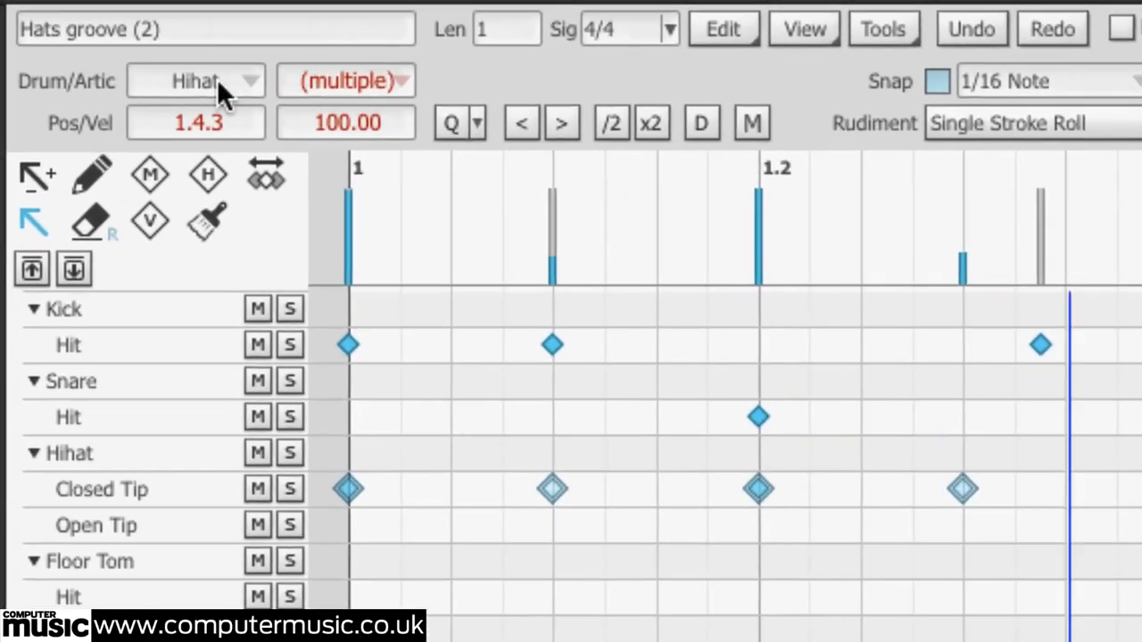
click(251, 79)
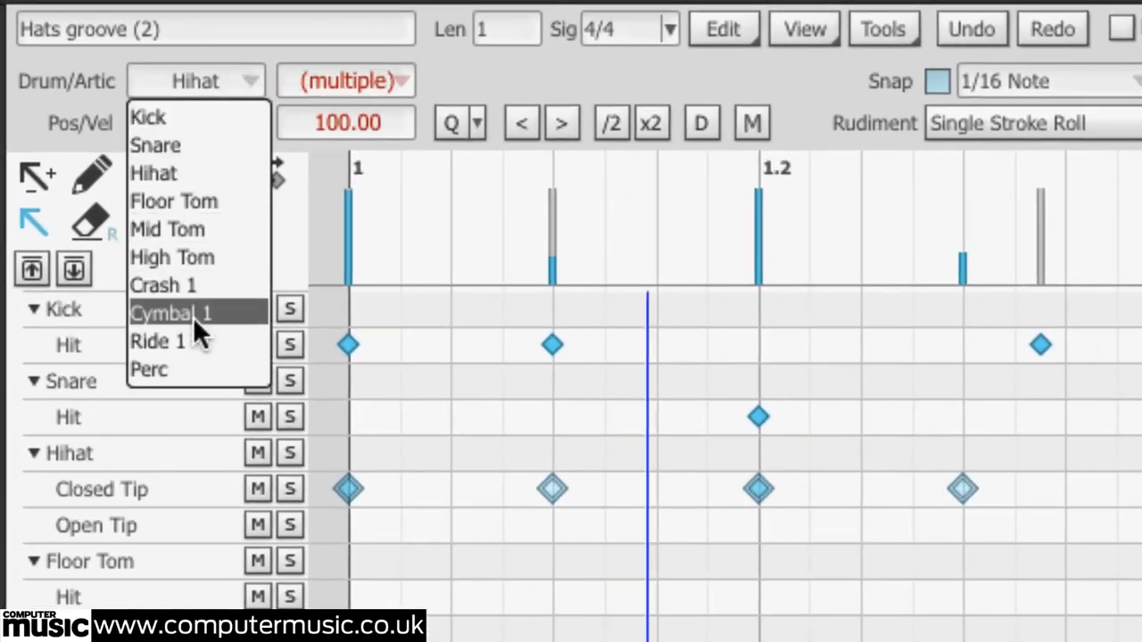
click(191, 339)
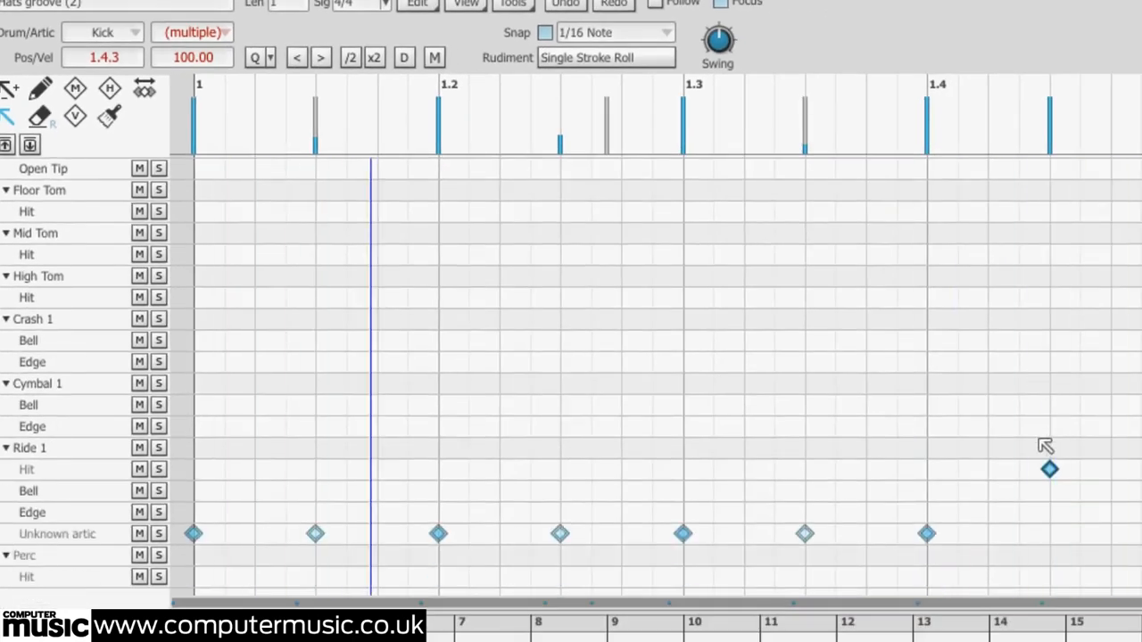
Select all the Ride 1 notes and set their articulation to Bell
click(1070, 491)
drag(1051, 467, 255, 523)
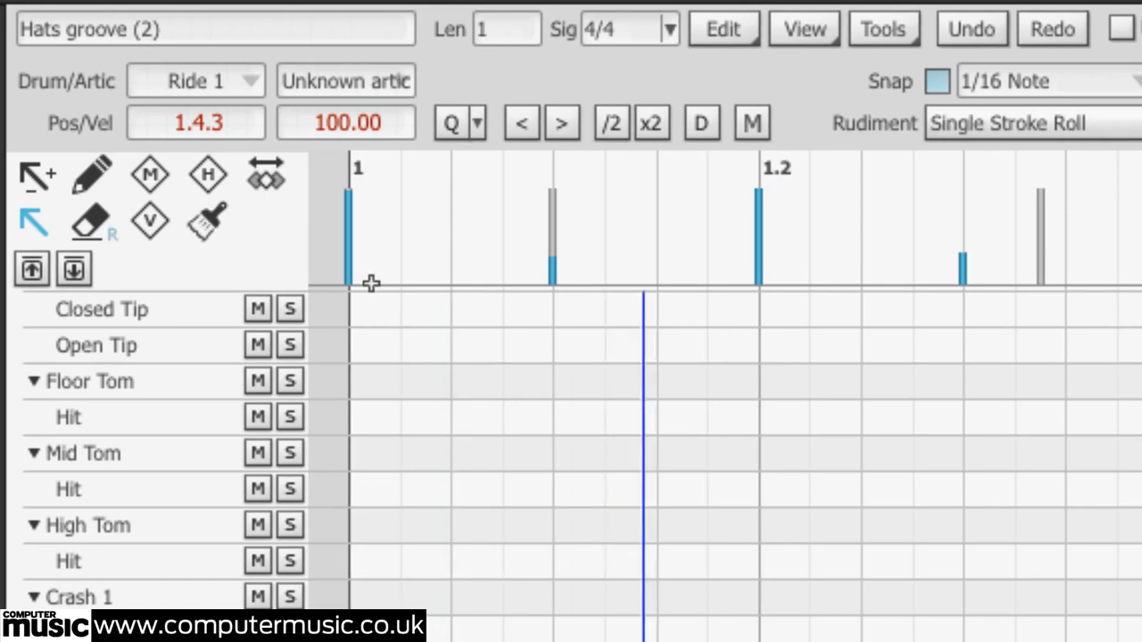
click(372, 78)
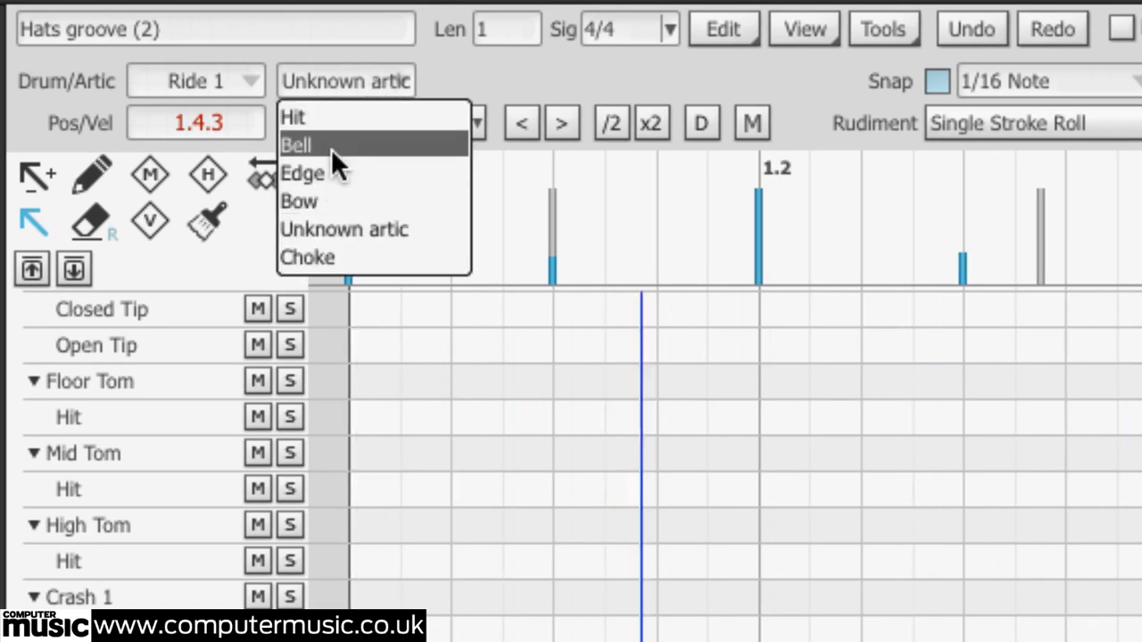
click(331, 145)
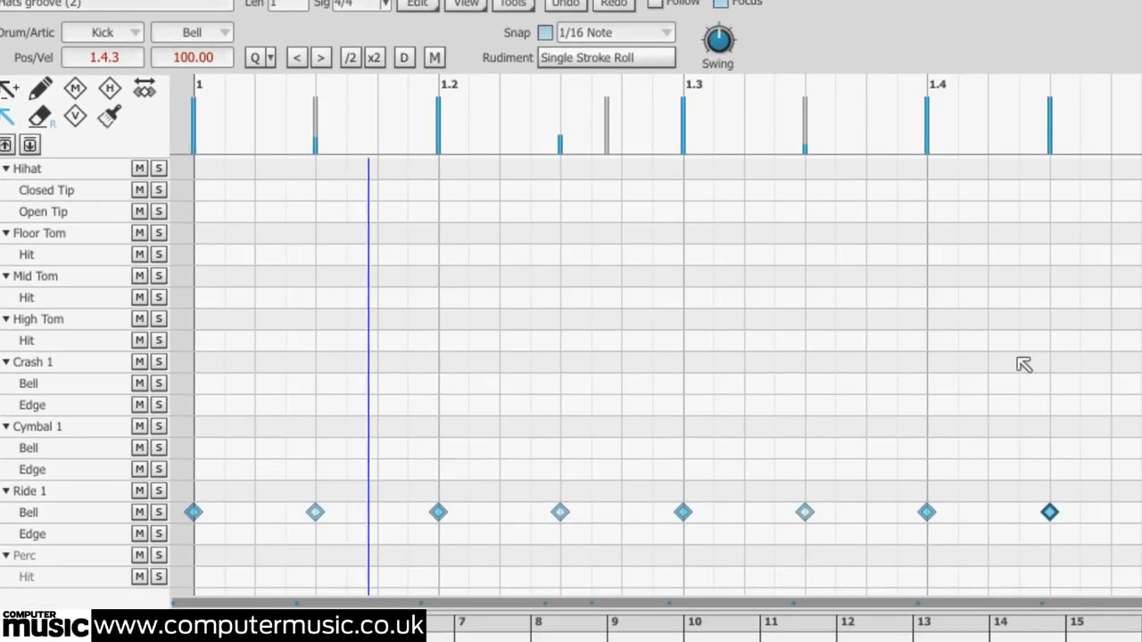
Select both snare hits and change their articulation to Rim Shot
scroll(981, 348, up, 2)
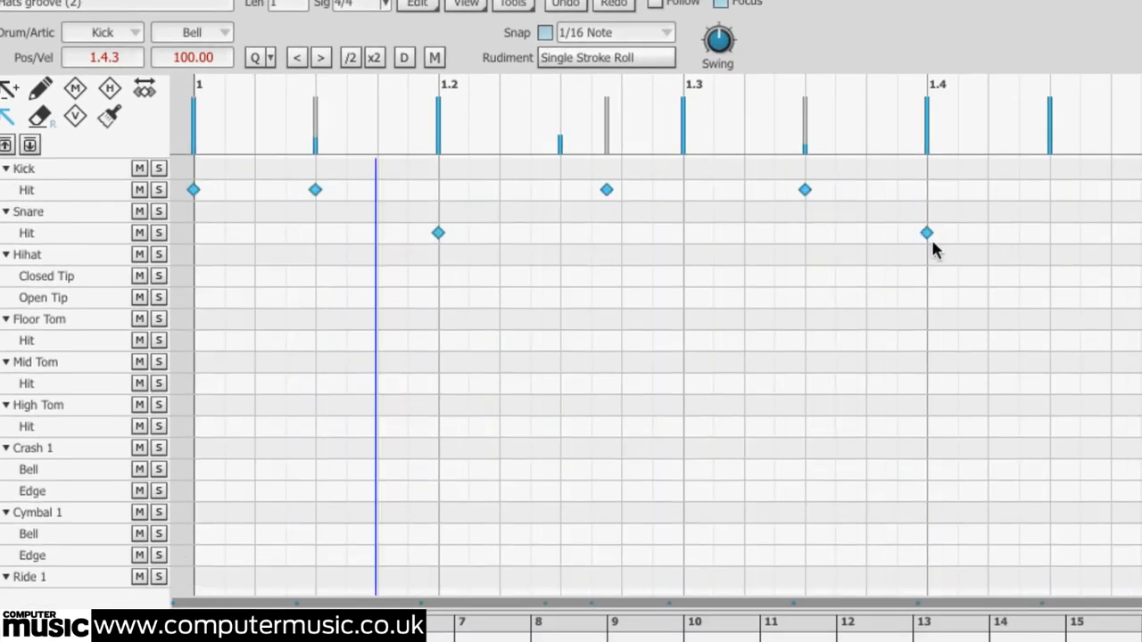
drag(1017, 264, 397, 230)
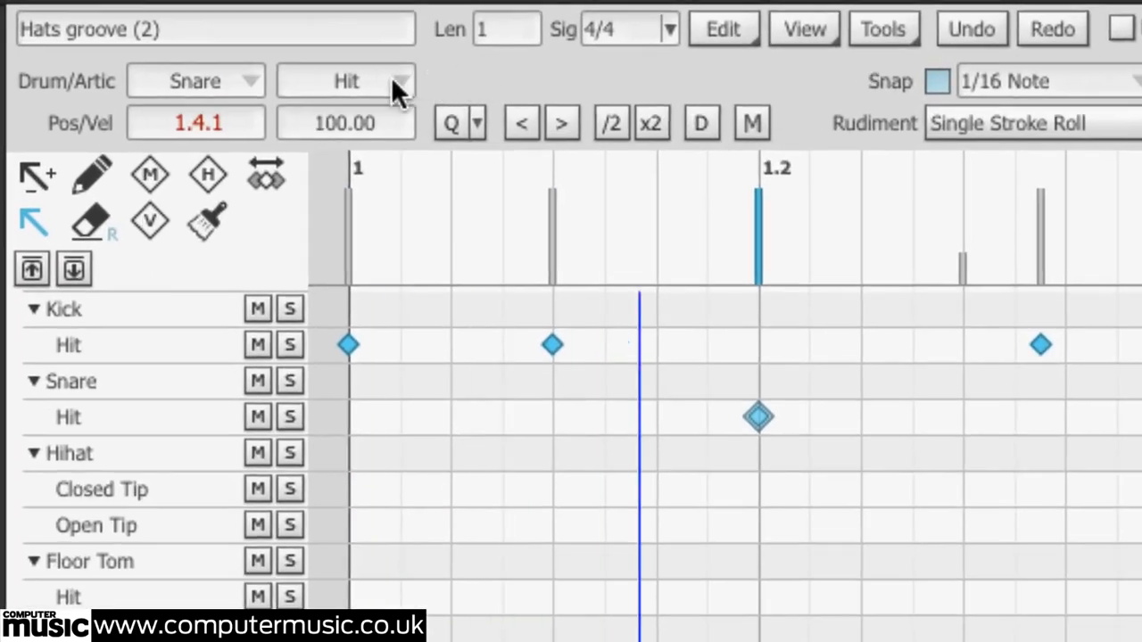
click(372, 76)
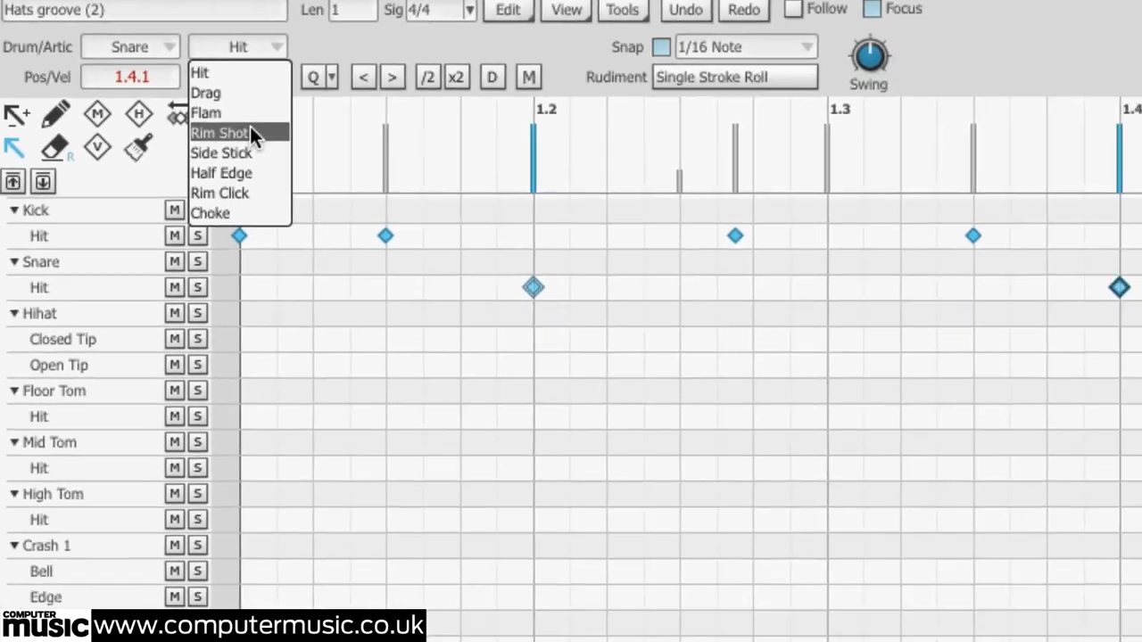
click(250, 132)
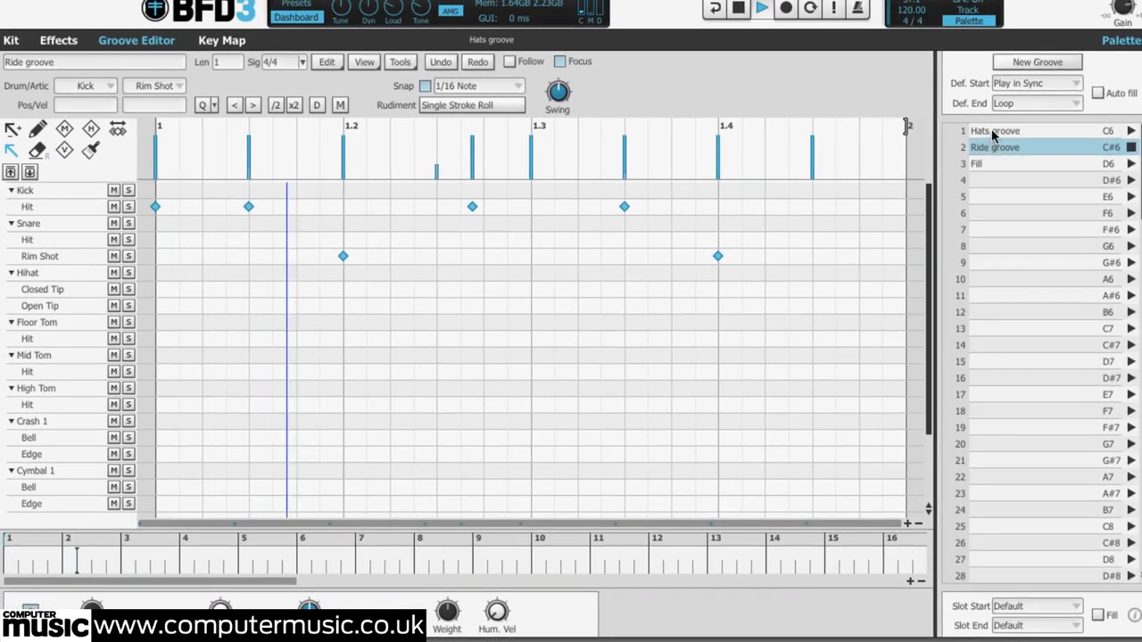
Duplicate Hats groove into slot 4 and change its two snare hits to Side Stick
click(1006, 133)
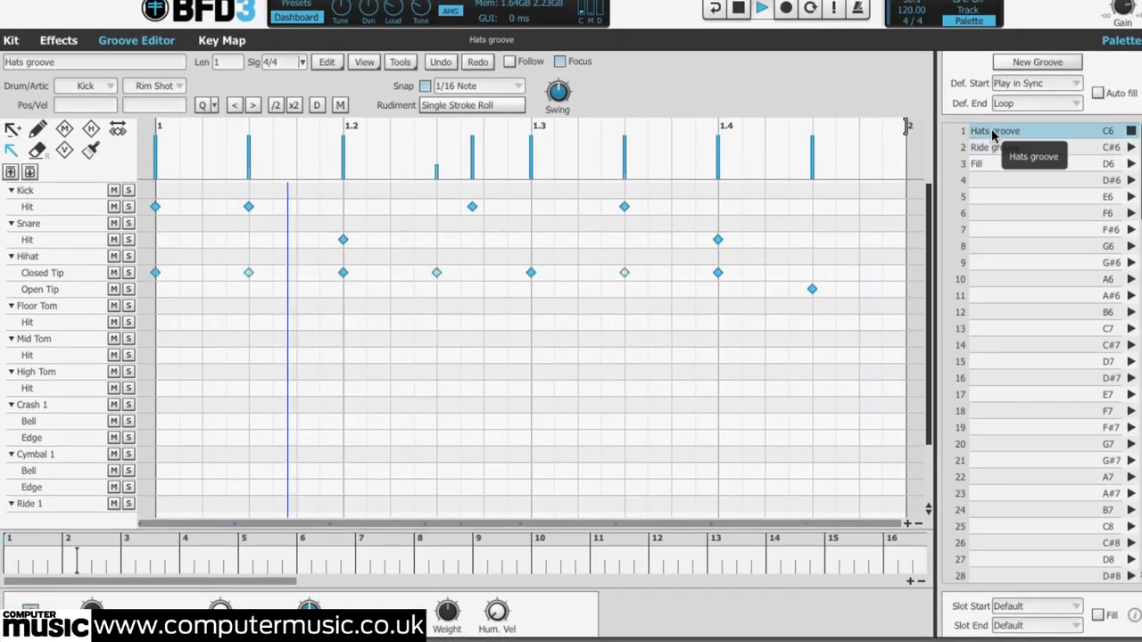
drag(993, 134, 988, 189)
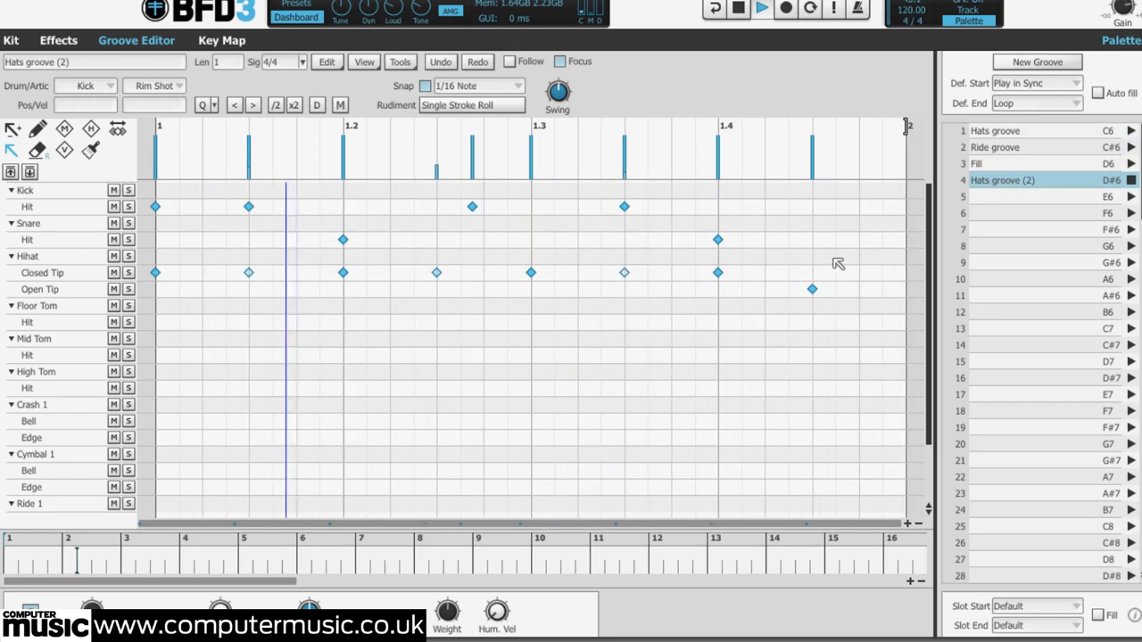
drag(791, 234, 322, 235)
click(155, 85)
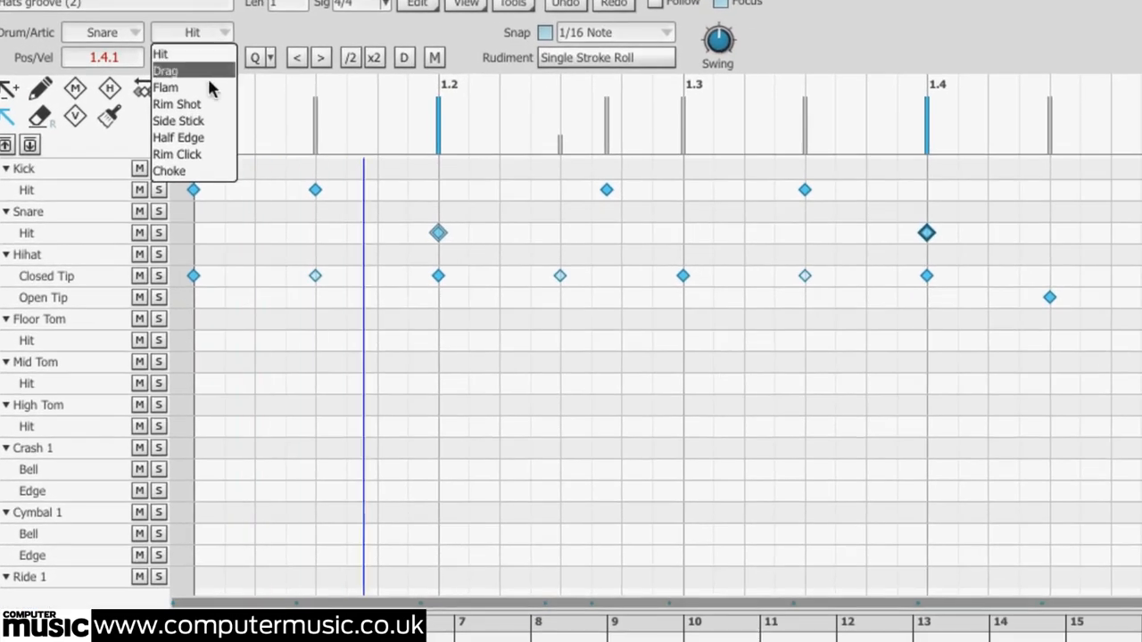
click(211, 130)
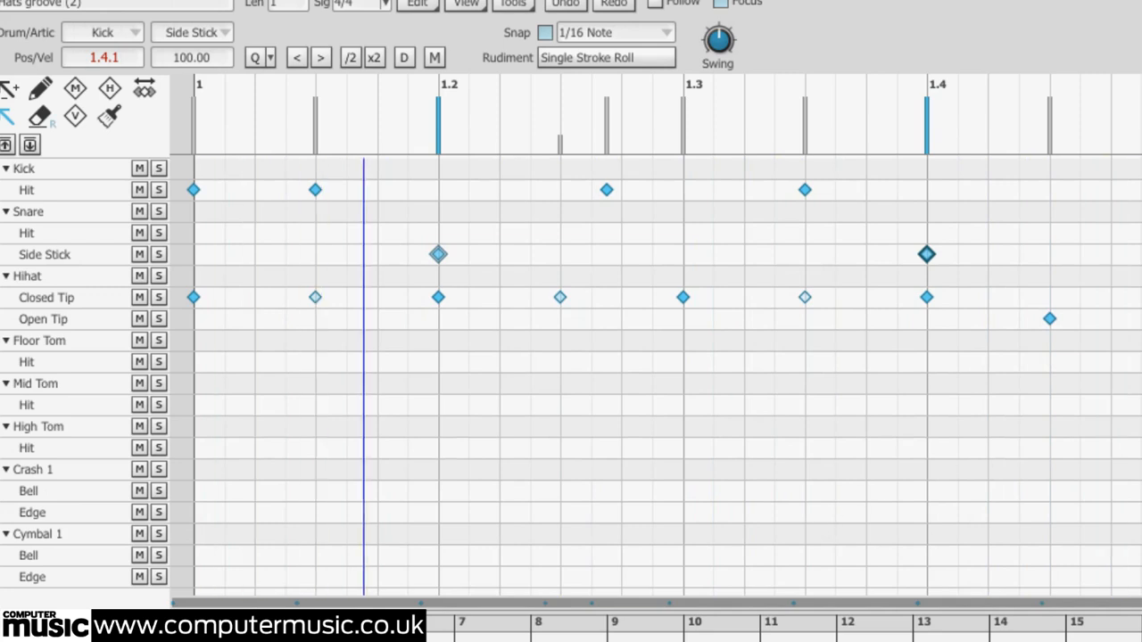
Move the open hi-hat note on beat 1.4.3 down to Closed Tip
click(1049, 319)
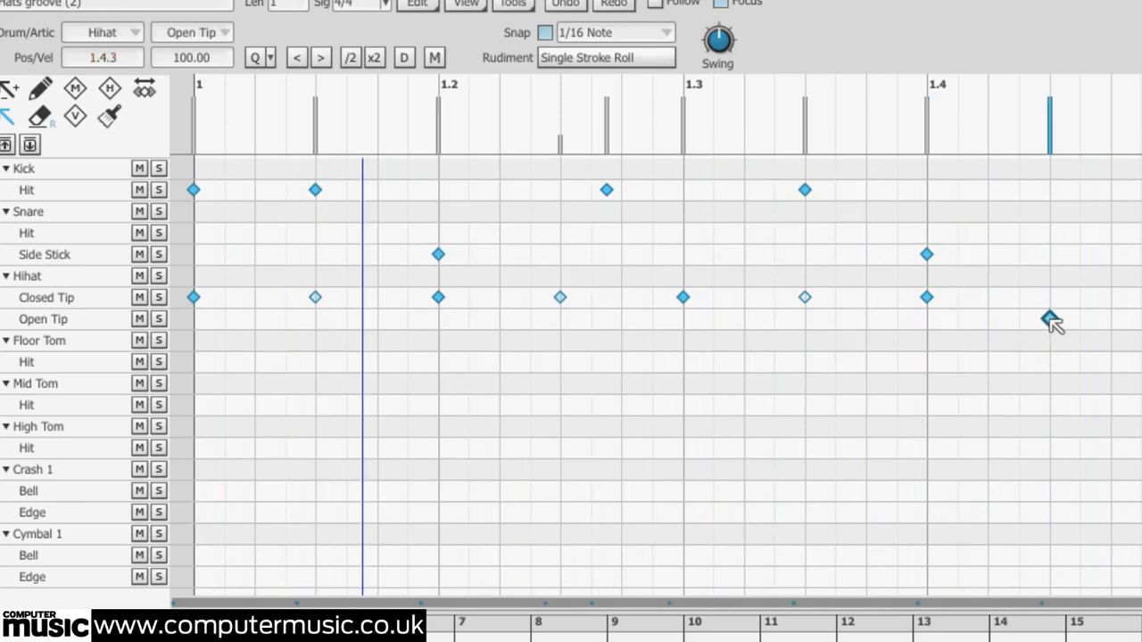
drag(1050, 319, 1050, 298)
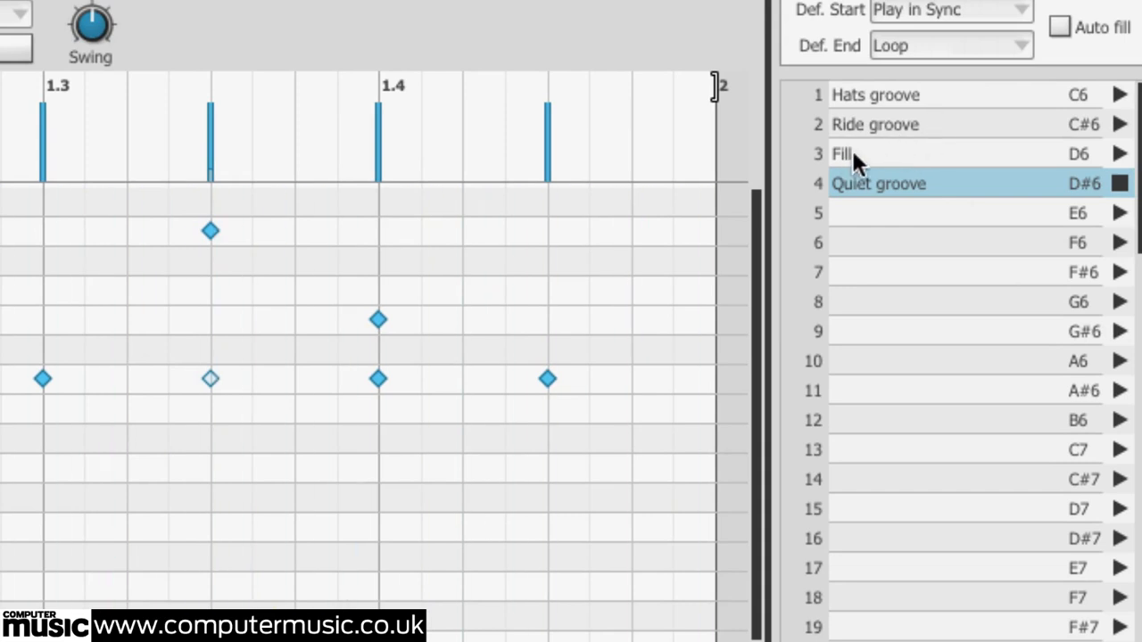
Move Quiet groove above Fill in the palette, then preview Hats groove and Quiet groove
drag(852, 159, 892, 185)
click(1119, 96)
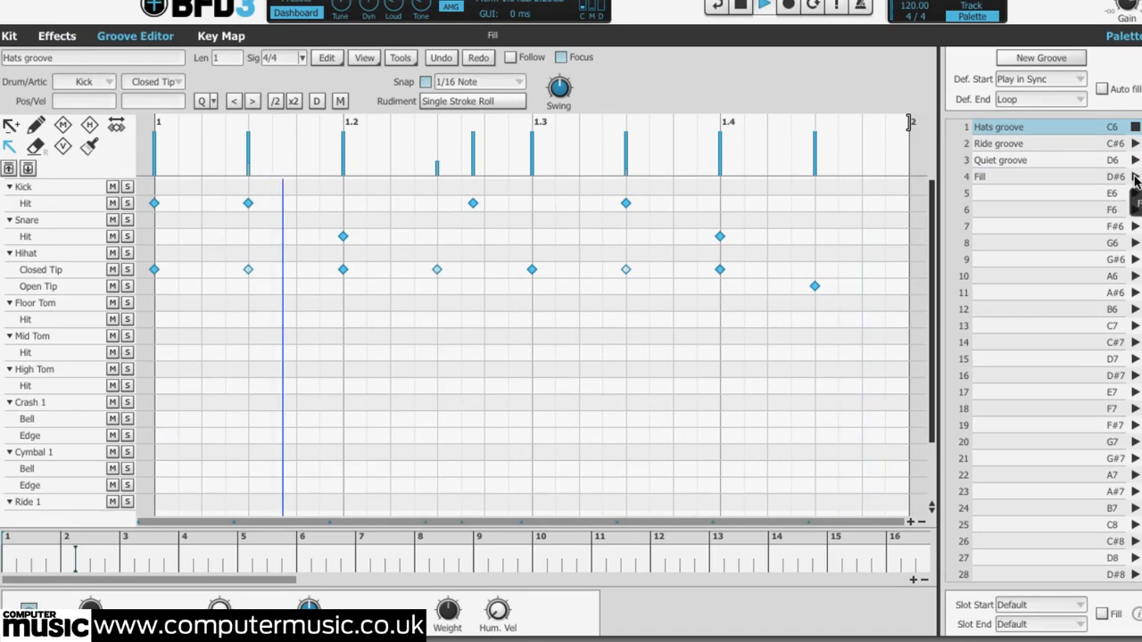
click(1135, 161)
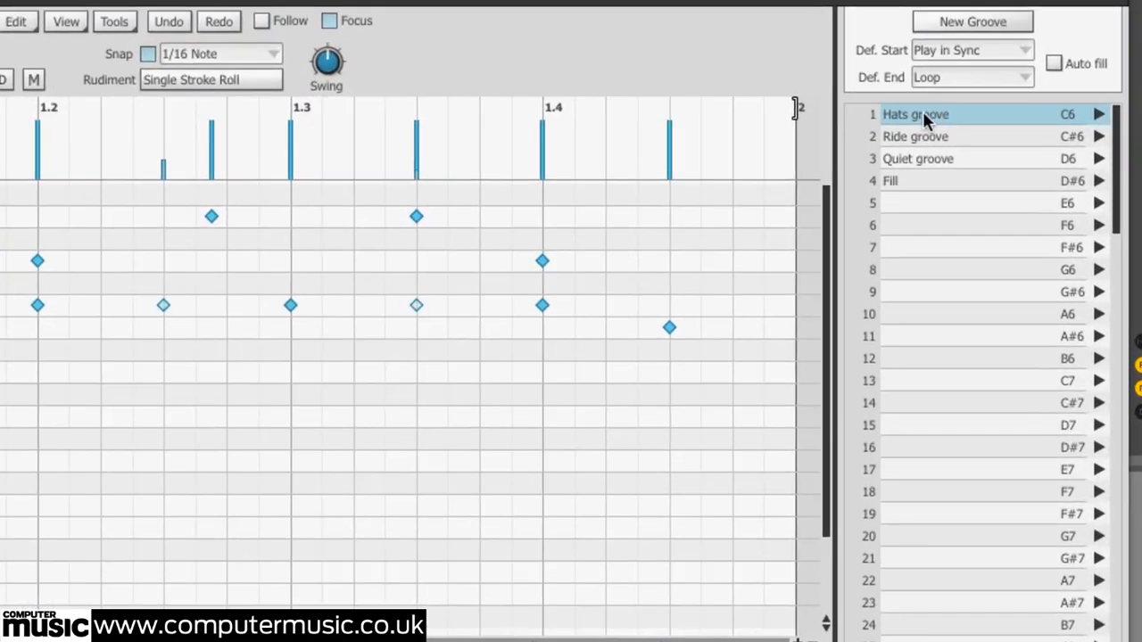
Drag Hats groove from the palette onto the host track at bar 1 and repeat it across three bars
drag(1001, 270, 15, 129)
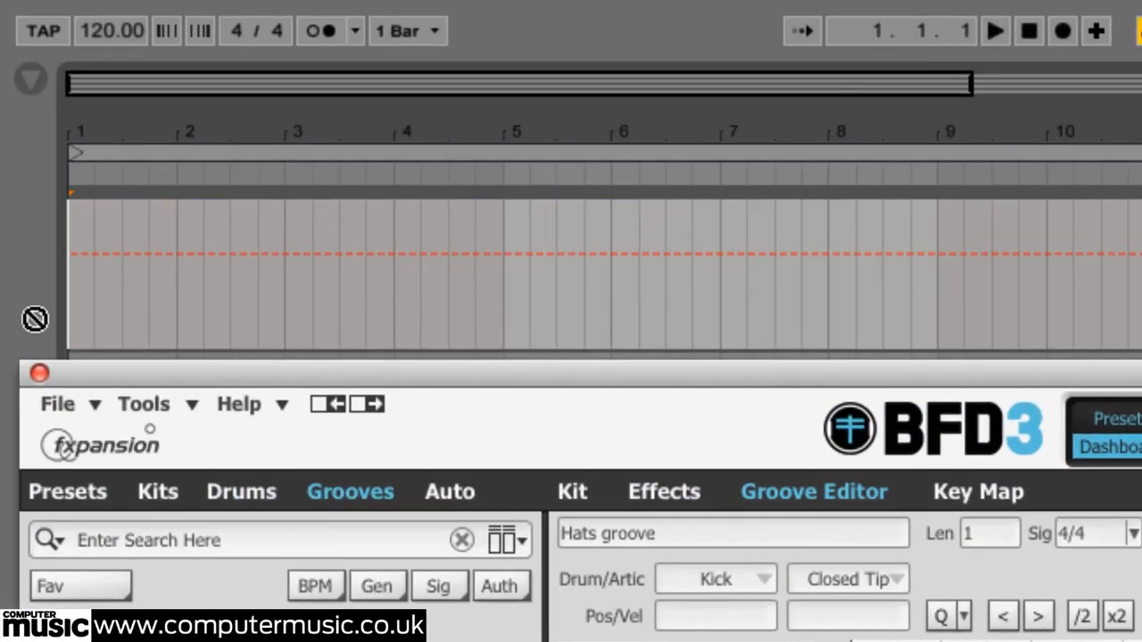
drag(35, 319, 104, 290)
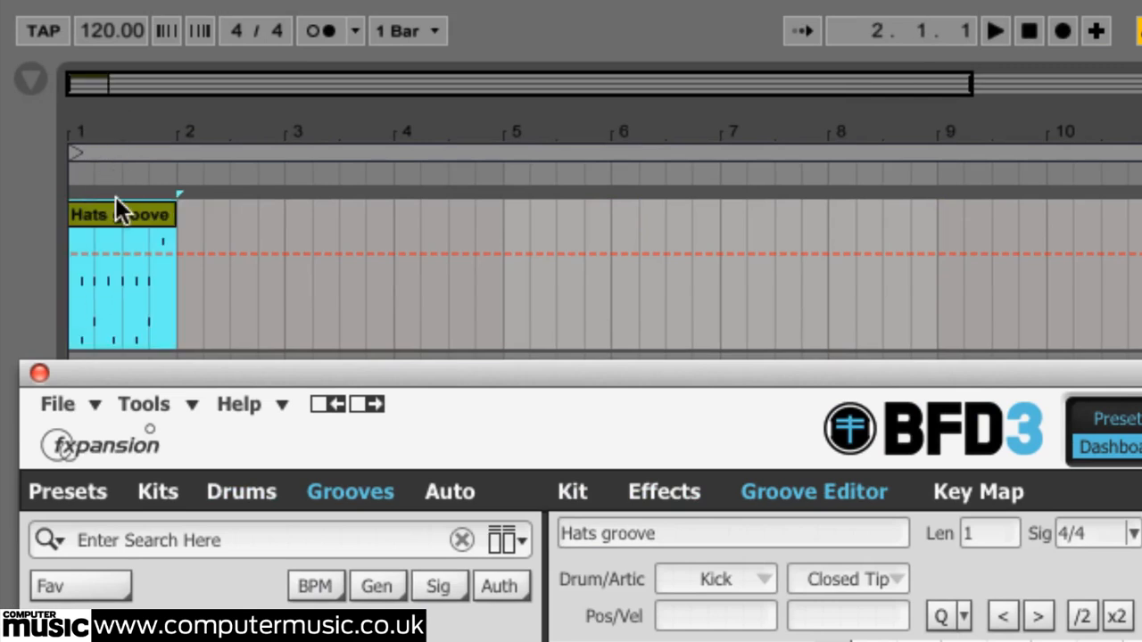
drag(121, 212, 337, 223)
Play the arrangement and drag Fill onto the host track at bar 4
click(1029, 31)
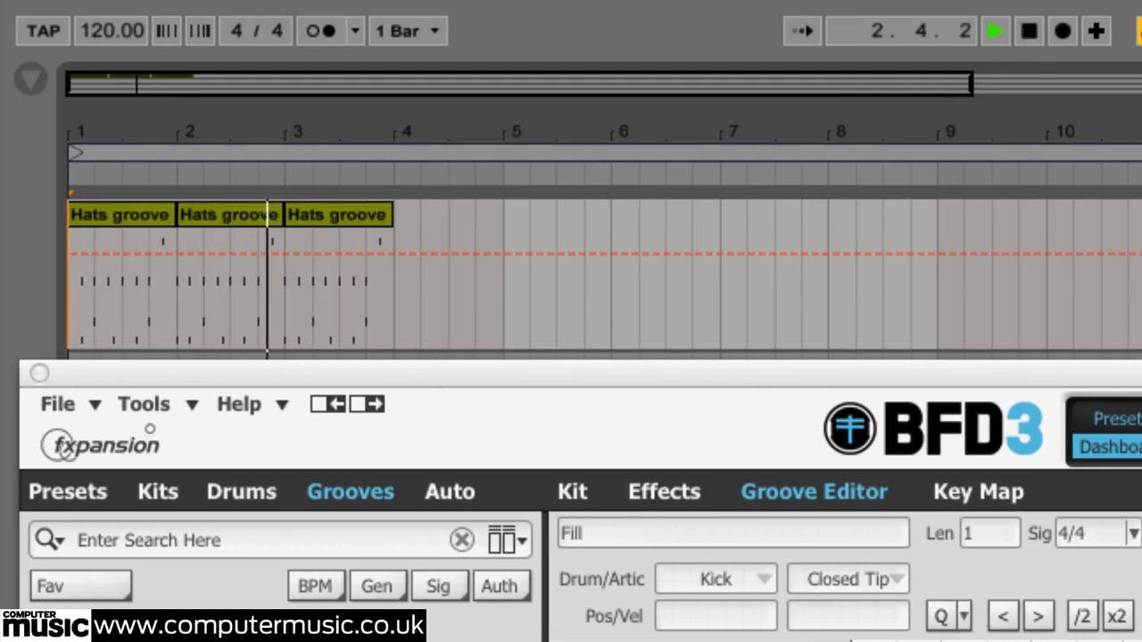
drag(741, 625, 408, 261)
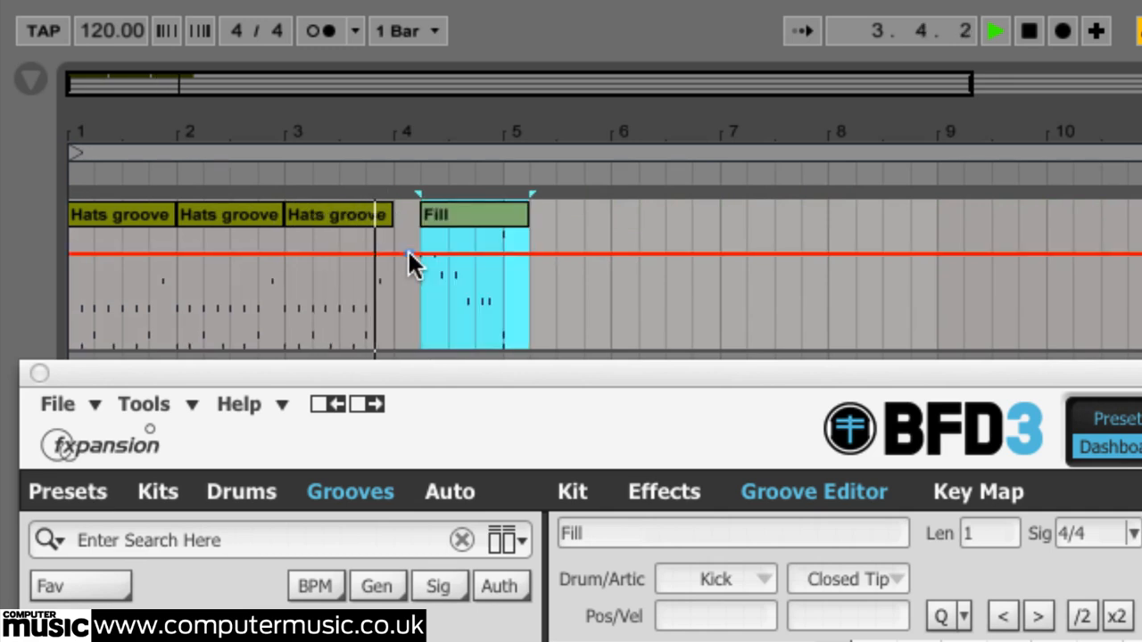
drag(481, 212, 462, 212)
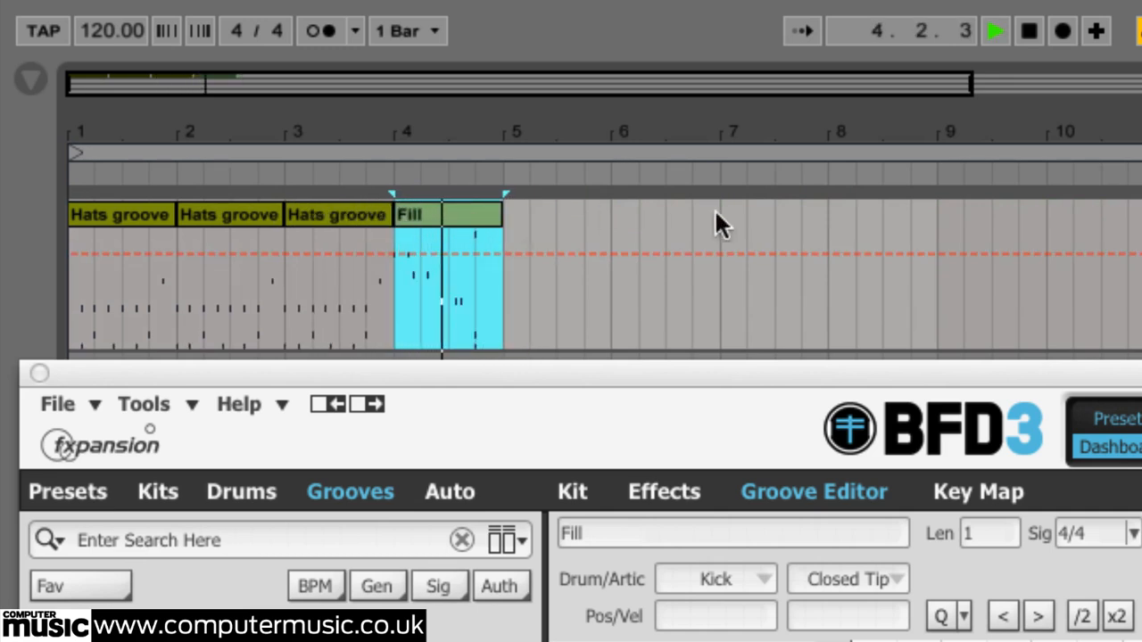
key(space)
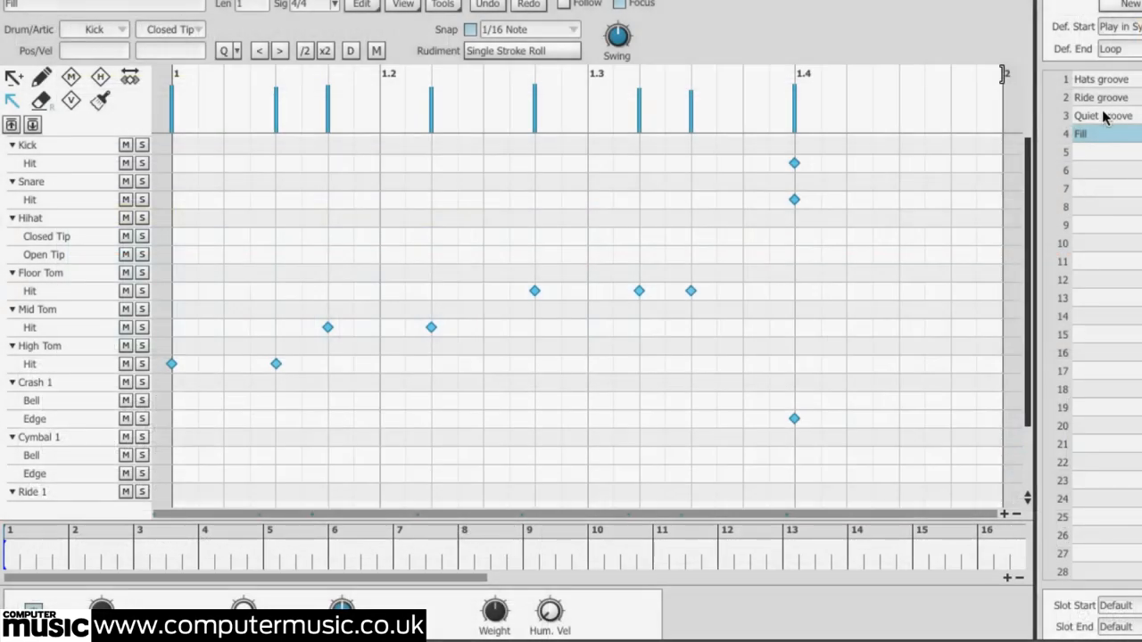
Arrange Hats groove at bars 1 to 3 and Fill at bar 4 in BFD's own track lane, then play it back
click(1101, 82)
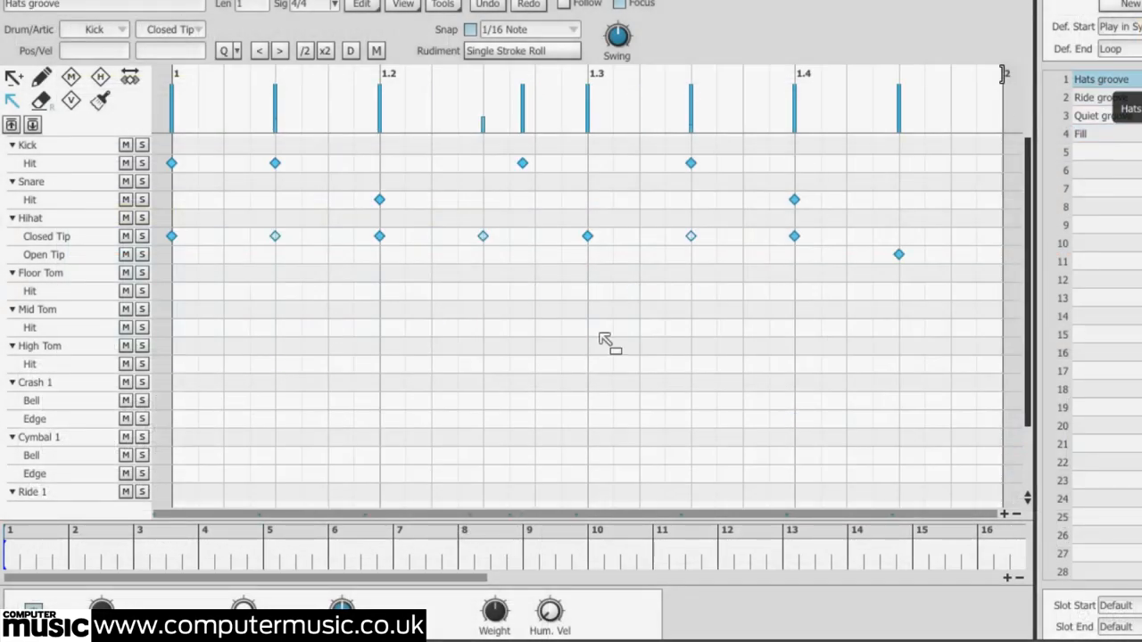
drag(98, 495, 14, 555)
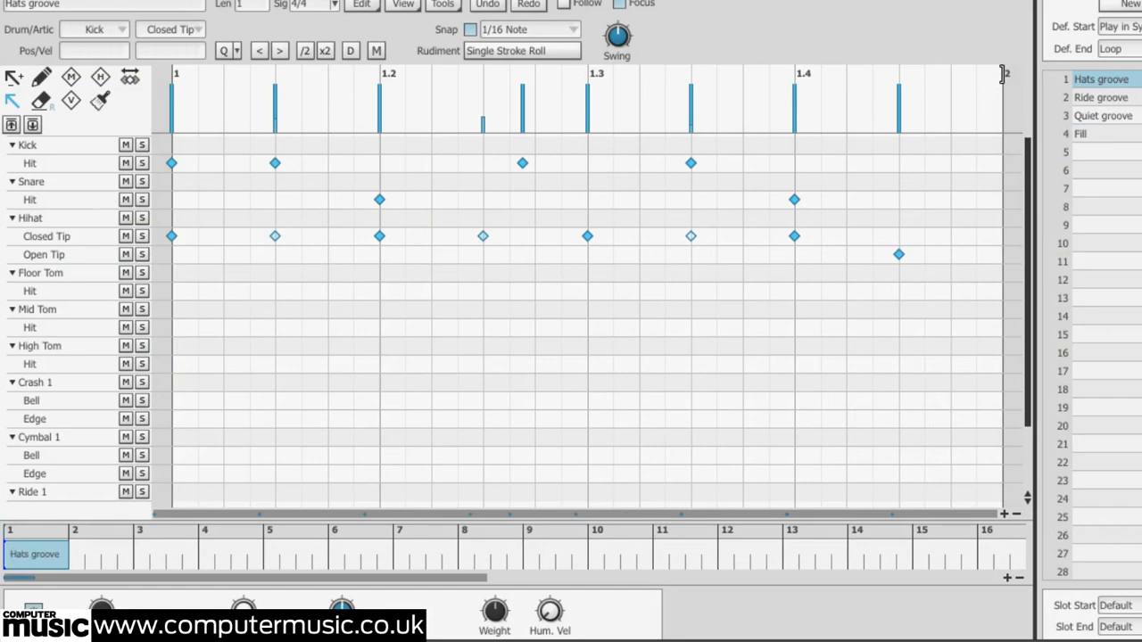
drag(465, 366, 89, 553)
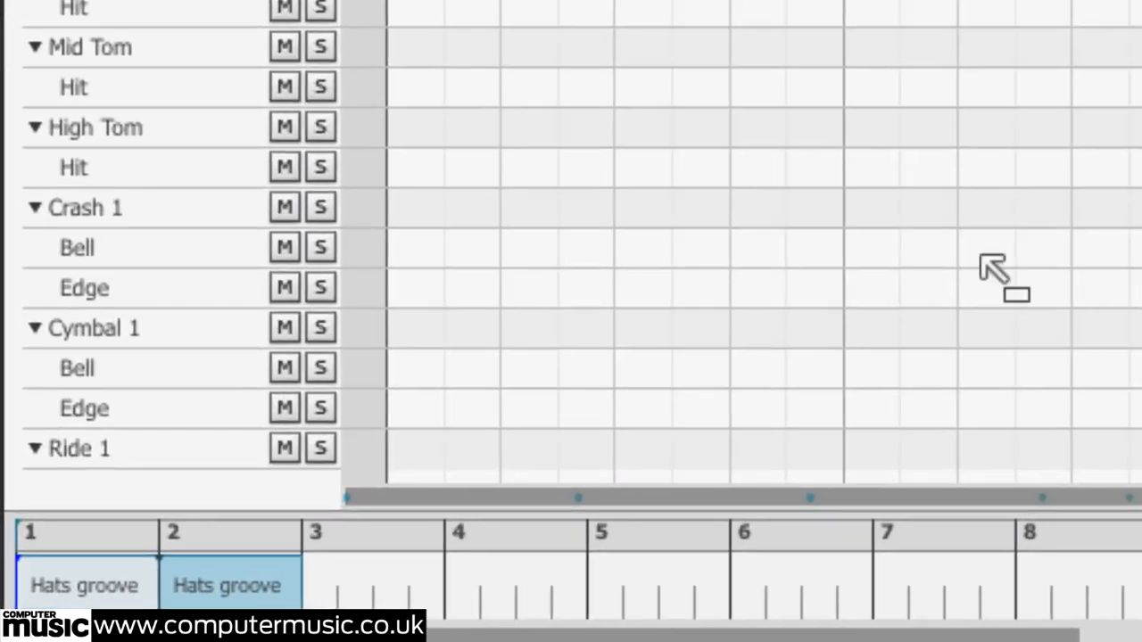
drag(990, 271, 306, 589)
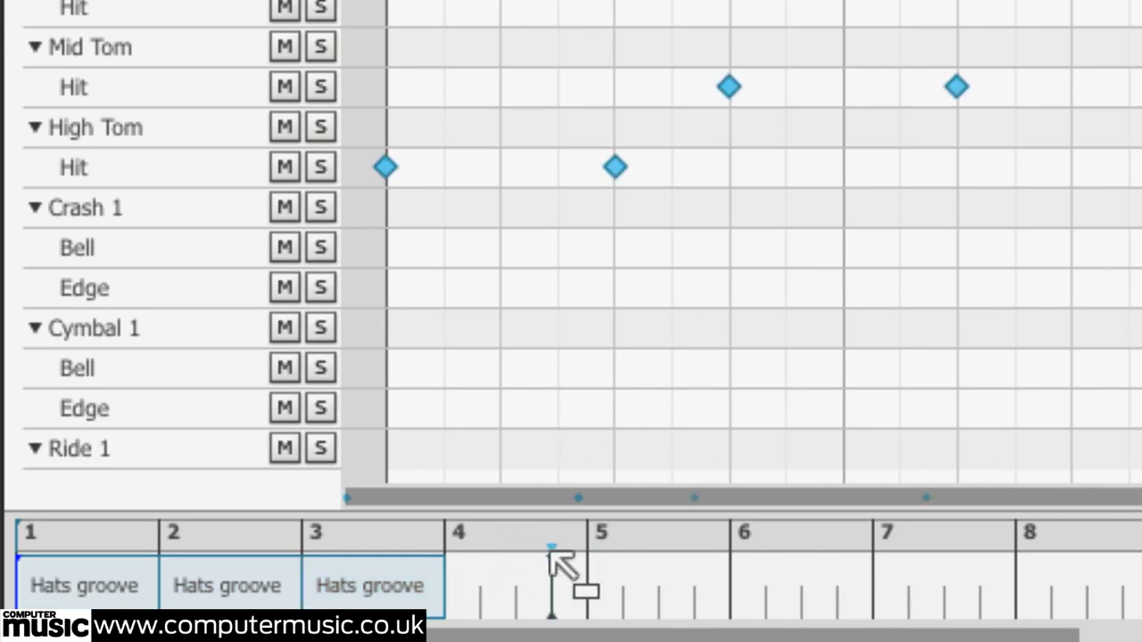
drag(556, 556, 473, 603)
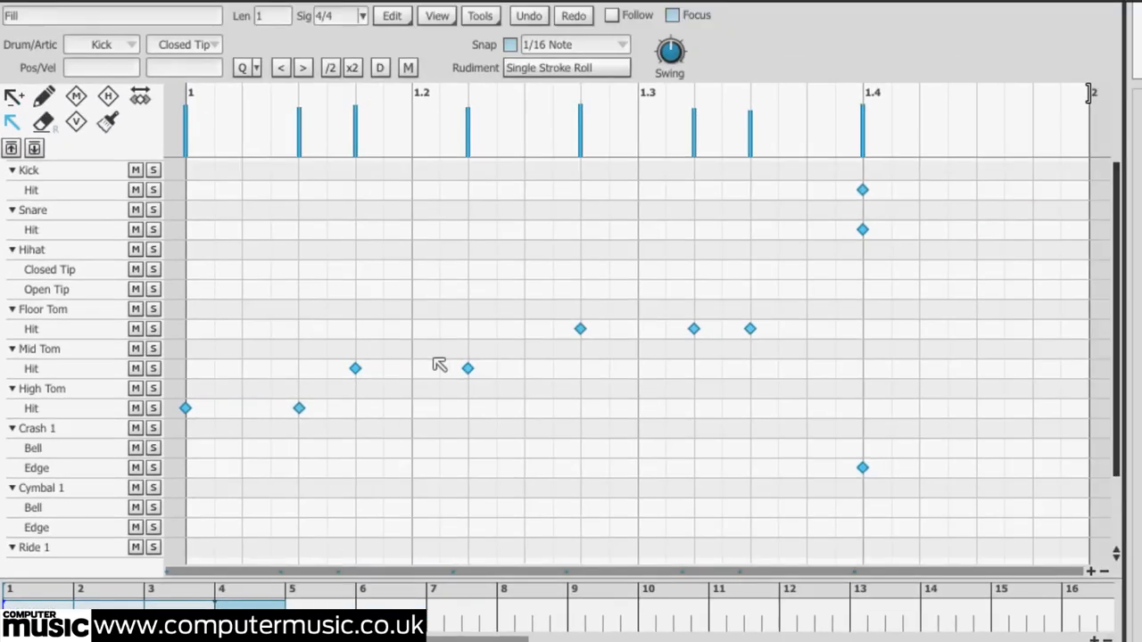
key(space)
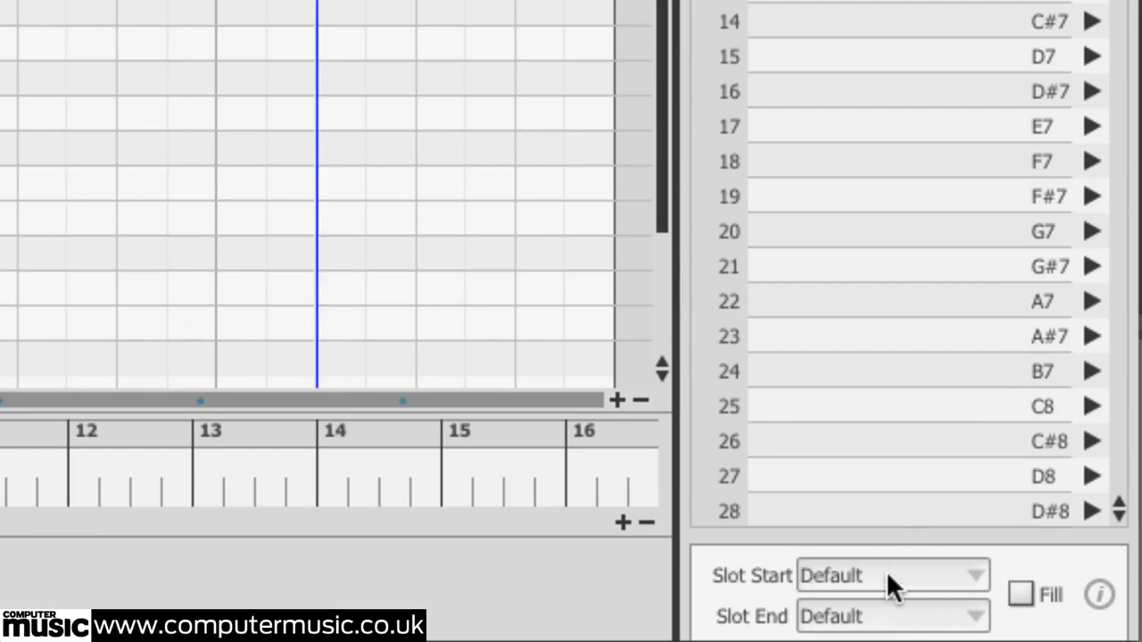
Try End of Groove as the default start behaviour, then restore Play in Sync
click(886, 577)
click(846, 614)
click(828, 616)
click(808, 624)
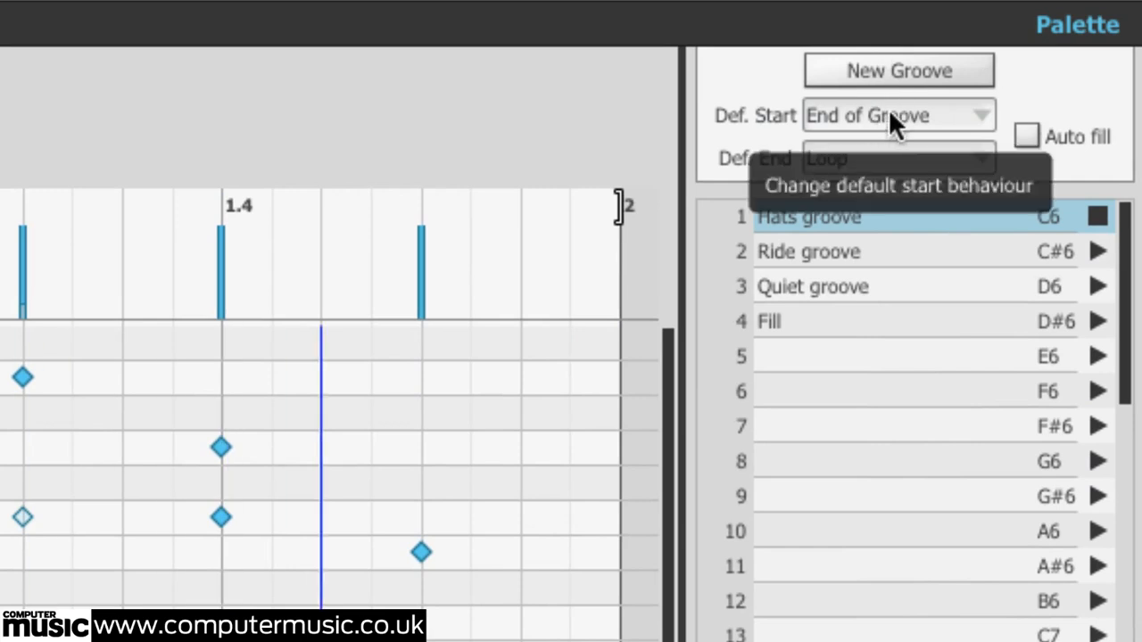
click(926, 115)
click(919, 179)
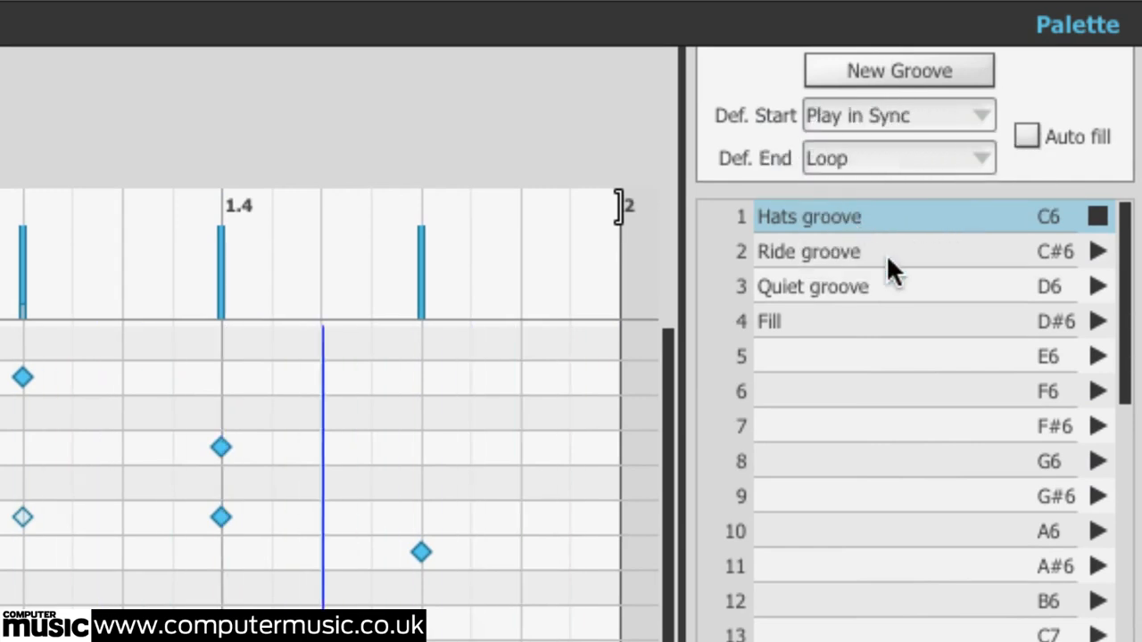
Preview Ride groove and Hats groove from the palette
click(1097, 252)
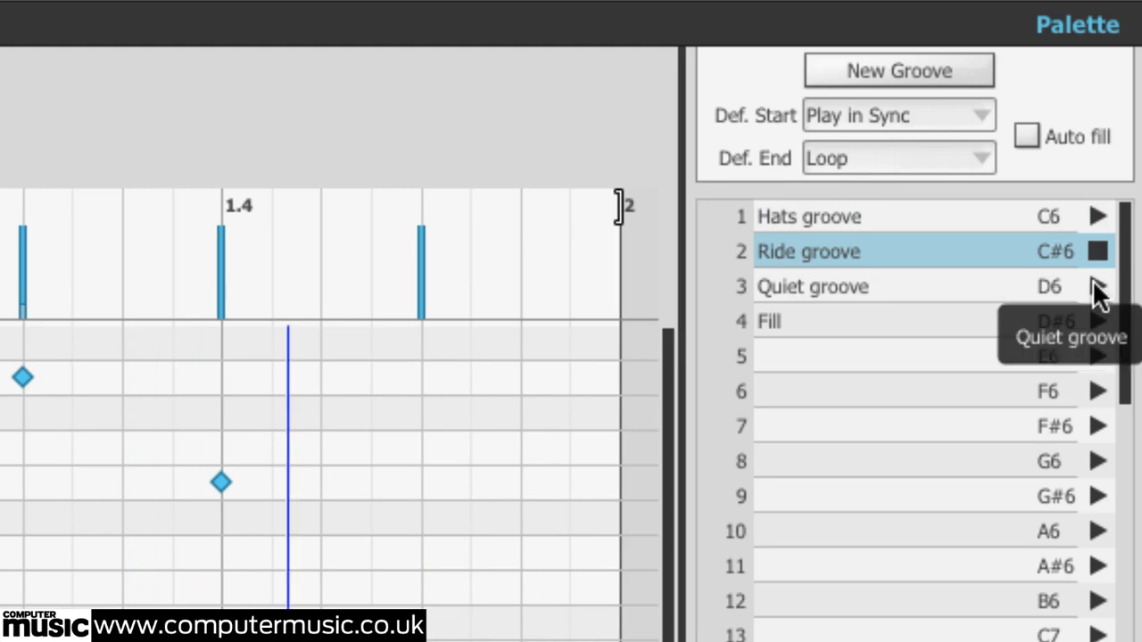
click(1097, 217)
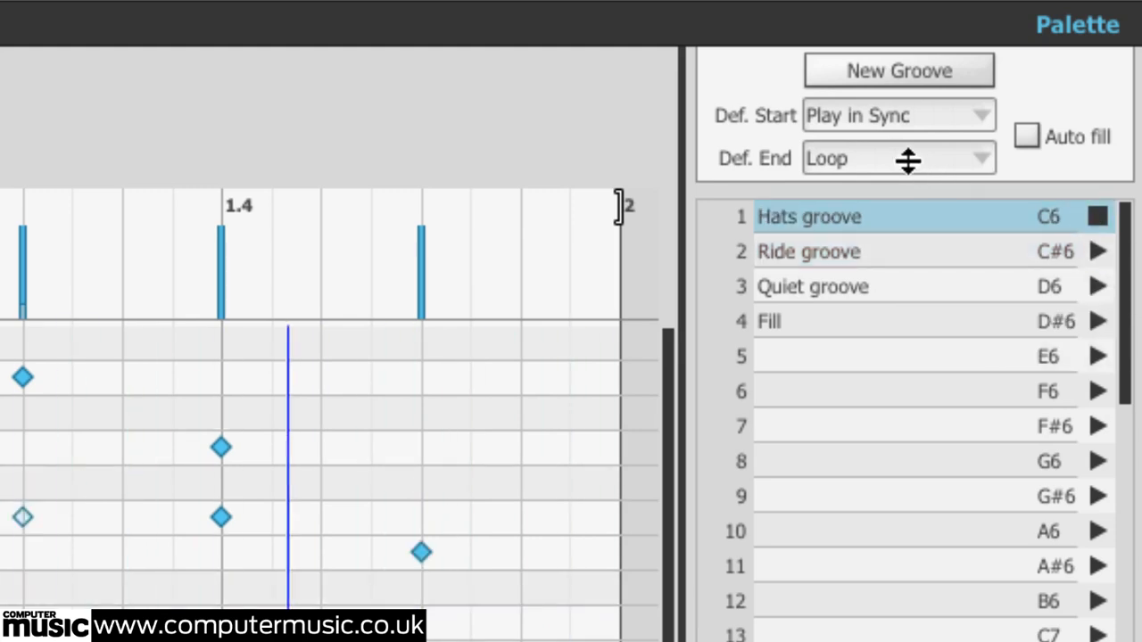
Try Down, then Random Groove, as the palette's default end behaviour
click(913, 155)
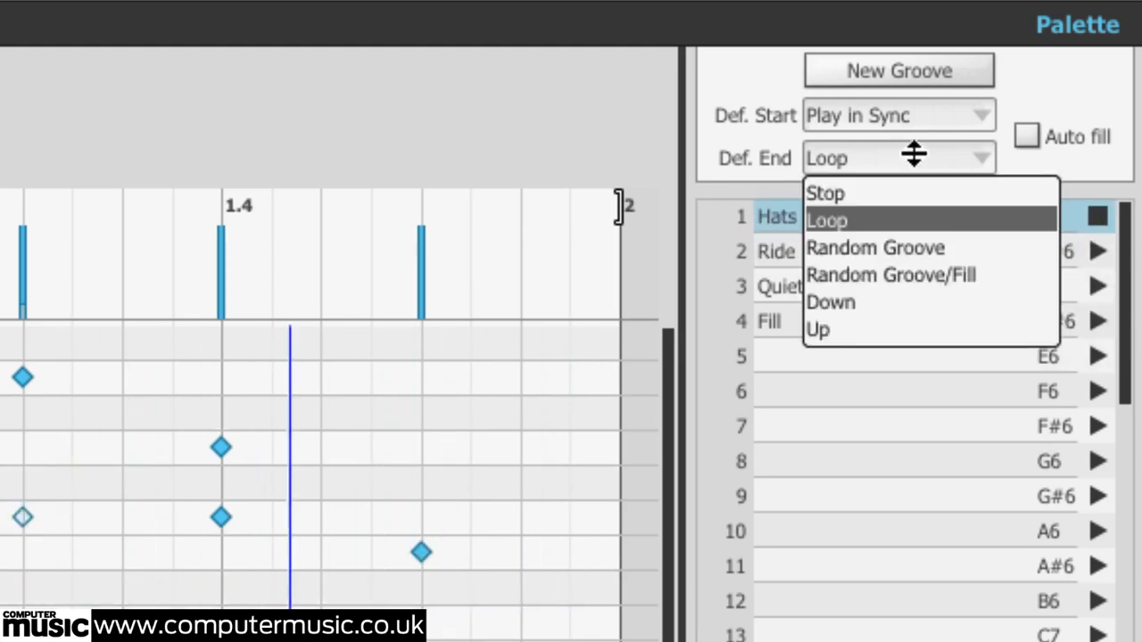
click(904, 302)
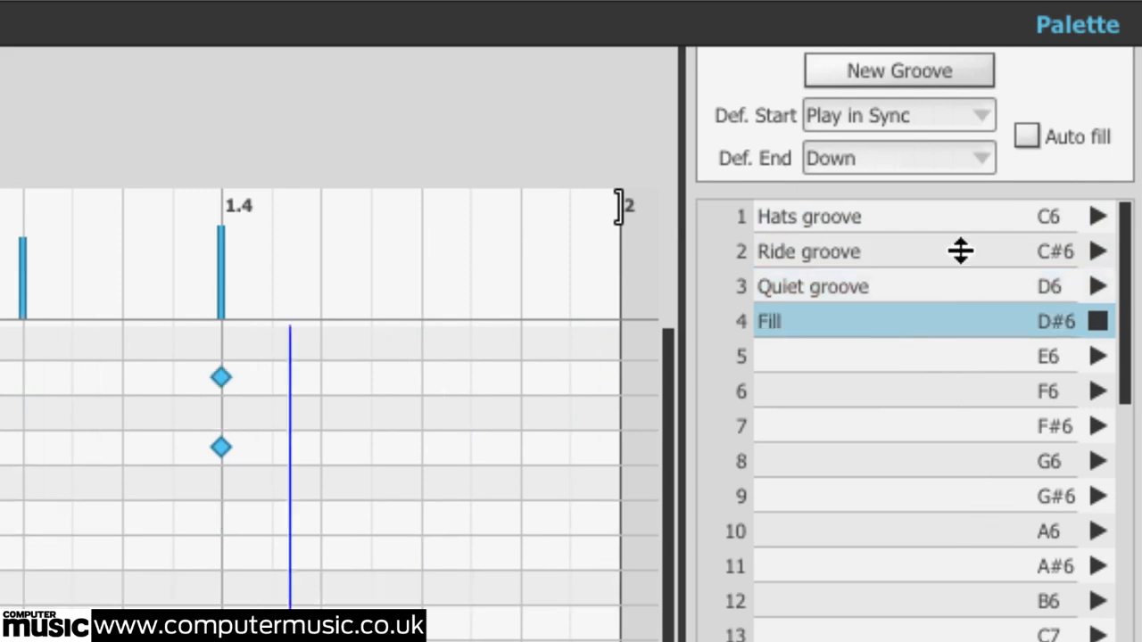
click(958, 158)
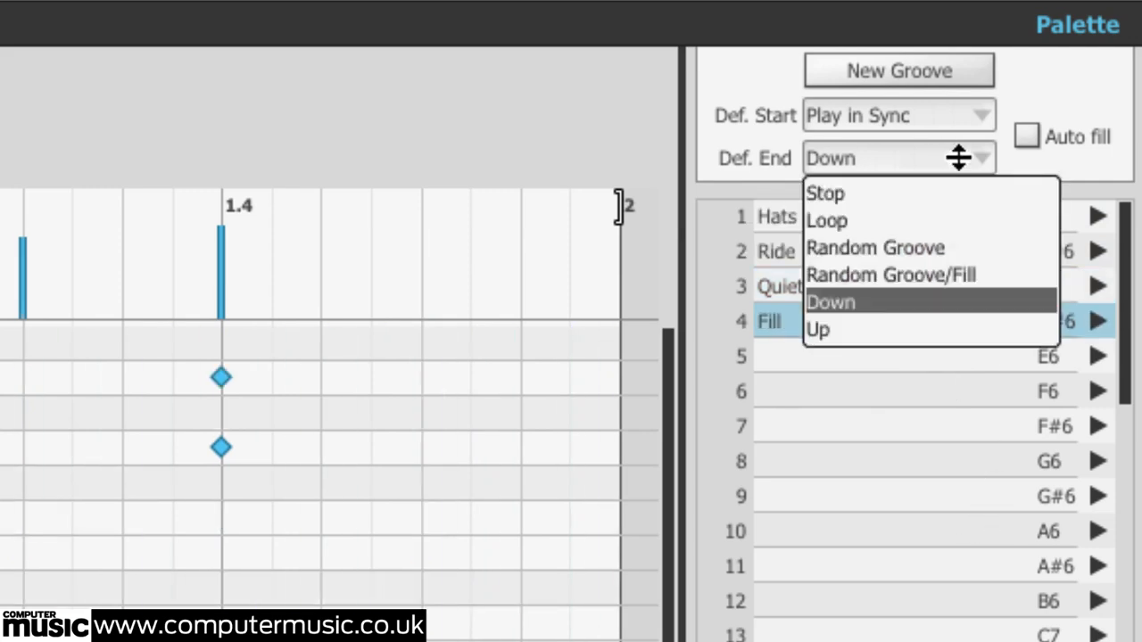
click(952, 249)
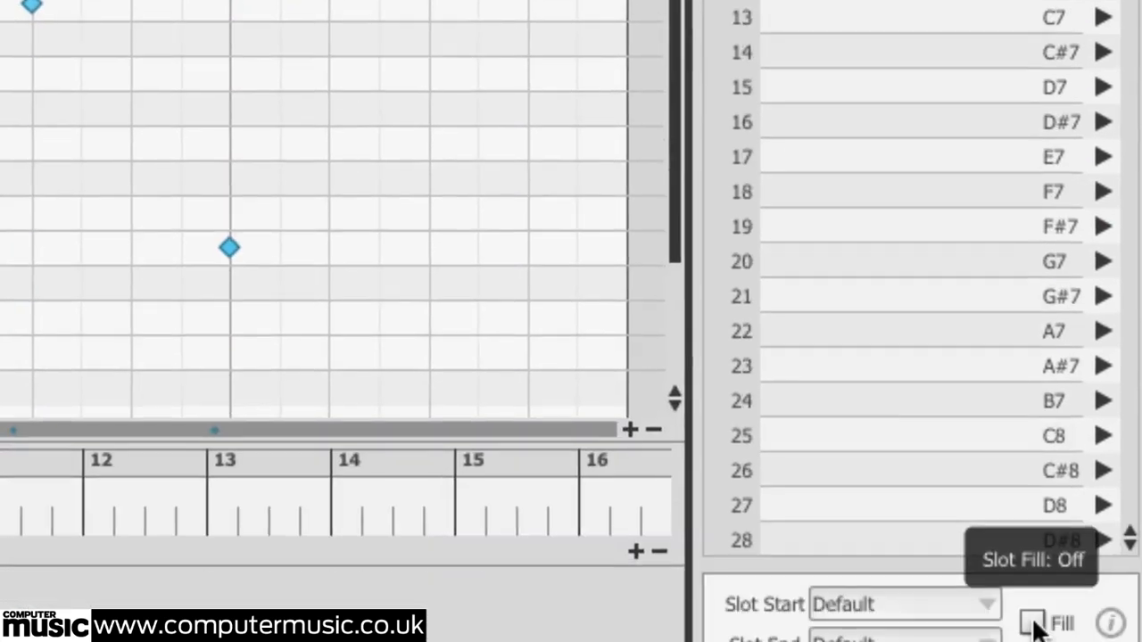
Mark Fill as a fill slot and set the default end behaviour to Random Groove/Fill
click(1030, 619)
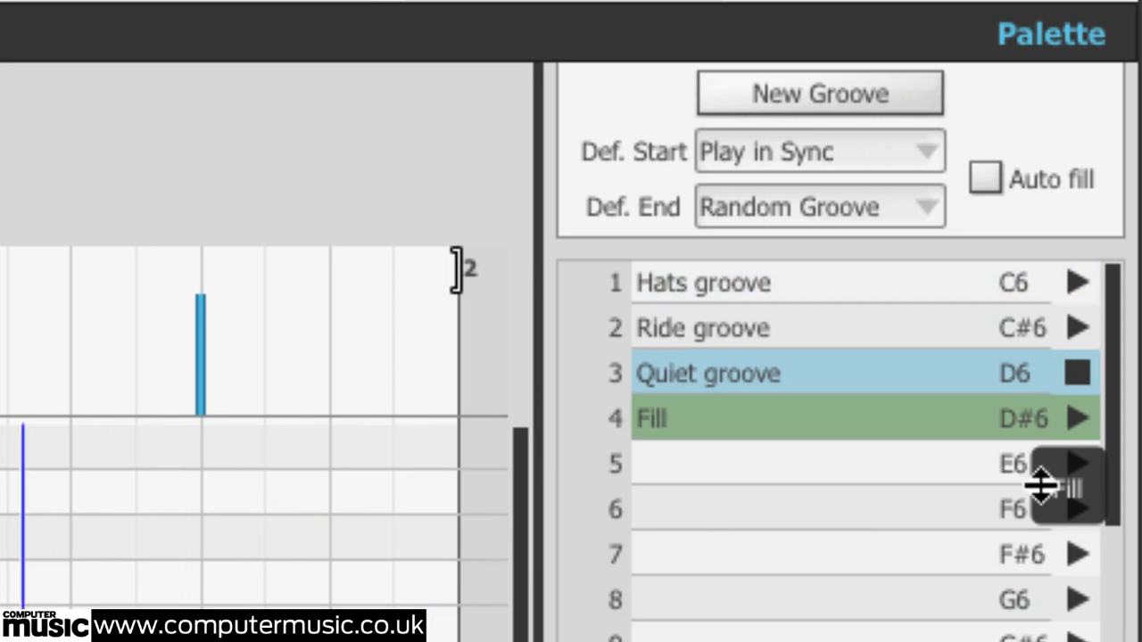
click(924, 214)
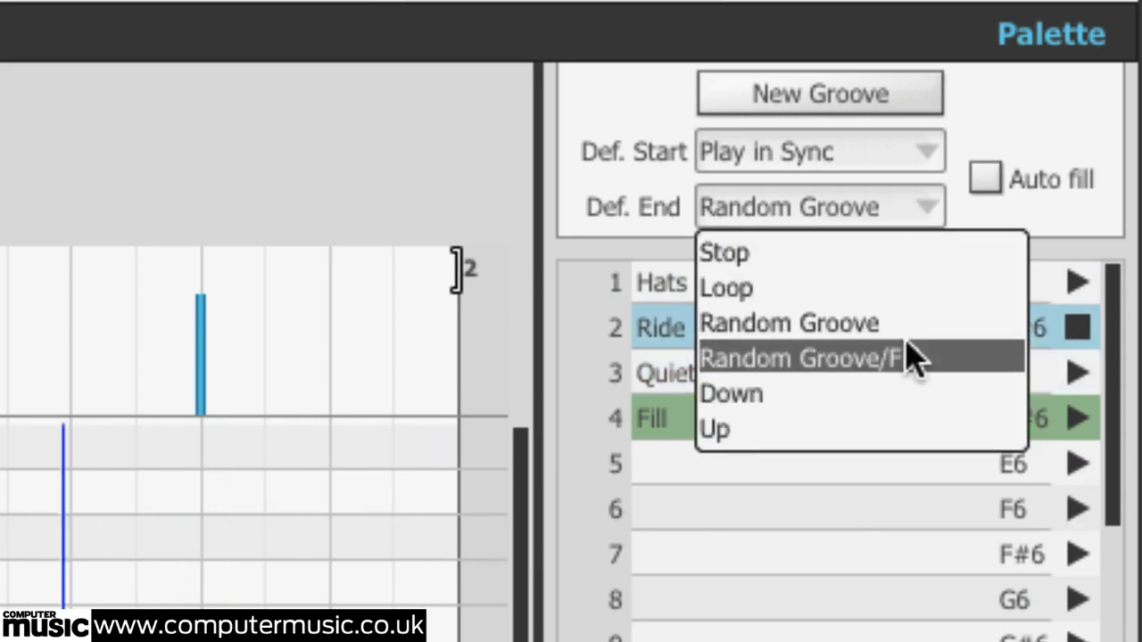
click(915, 359)
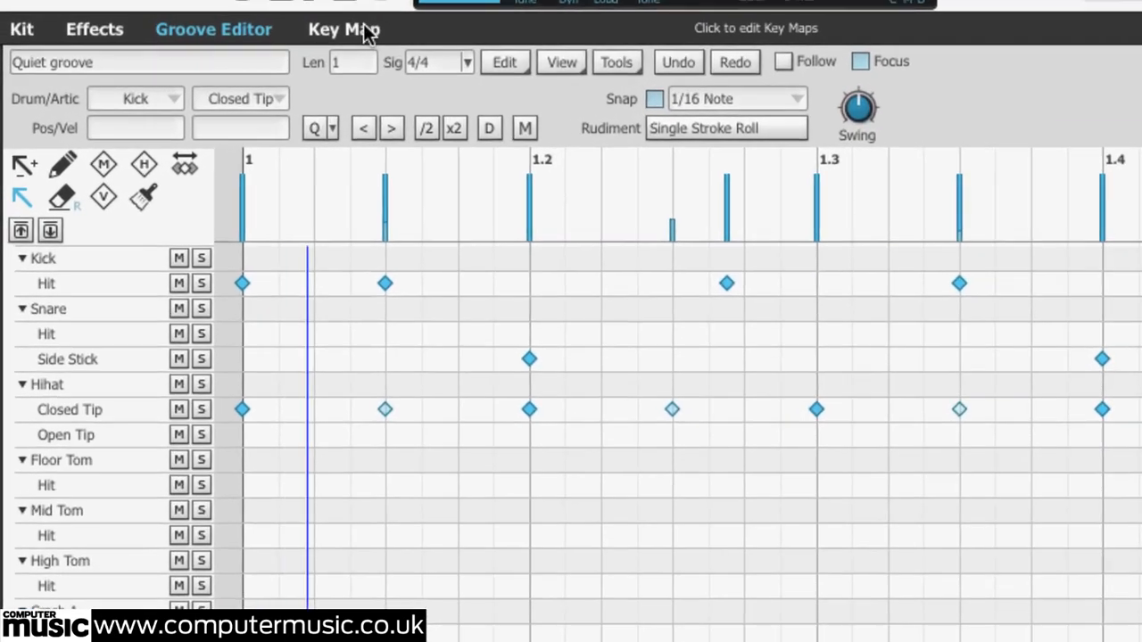
Open the Key Map and assign the palette grooves to keys, placing Groove 2, Groove 3 and Groove 4 on C#-1, D-1 and D#-1
click(230, 46)
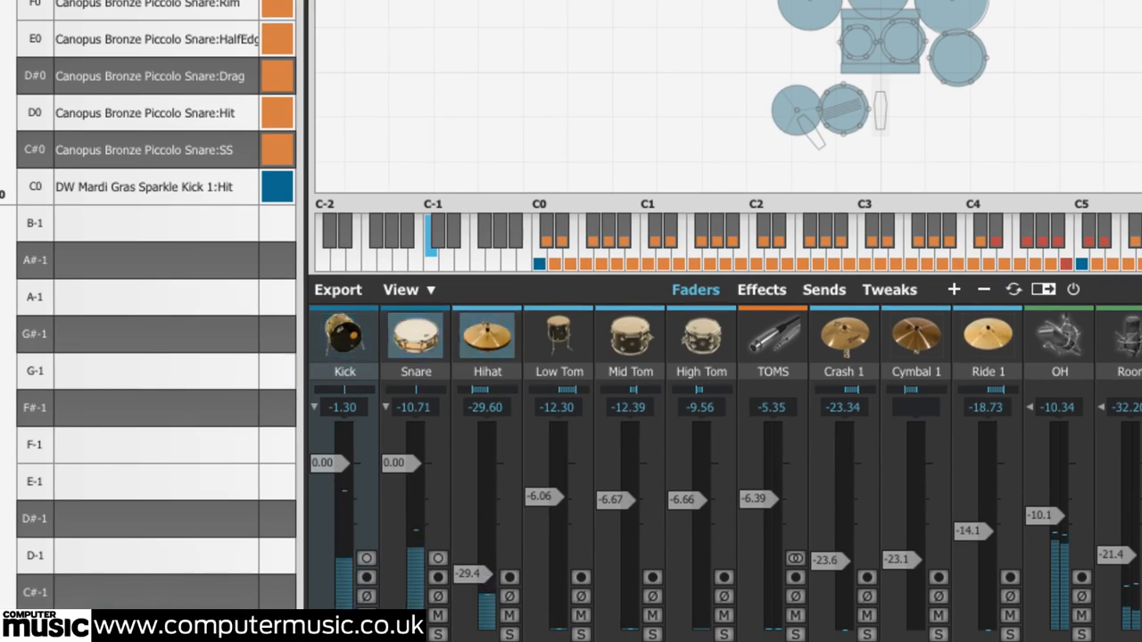
drag(508, 265, 156, 624)
drag(893, 227, 104, 586)
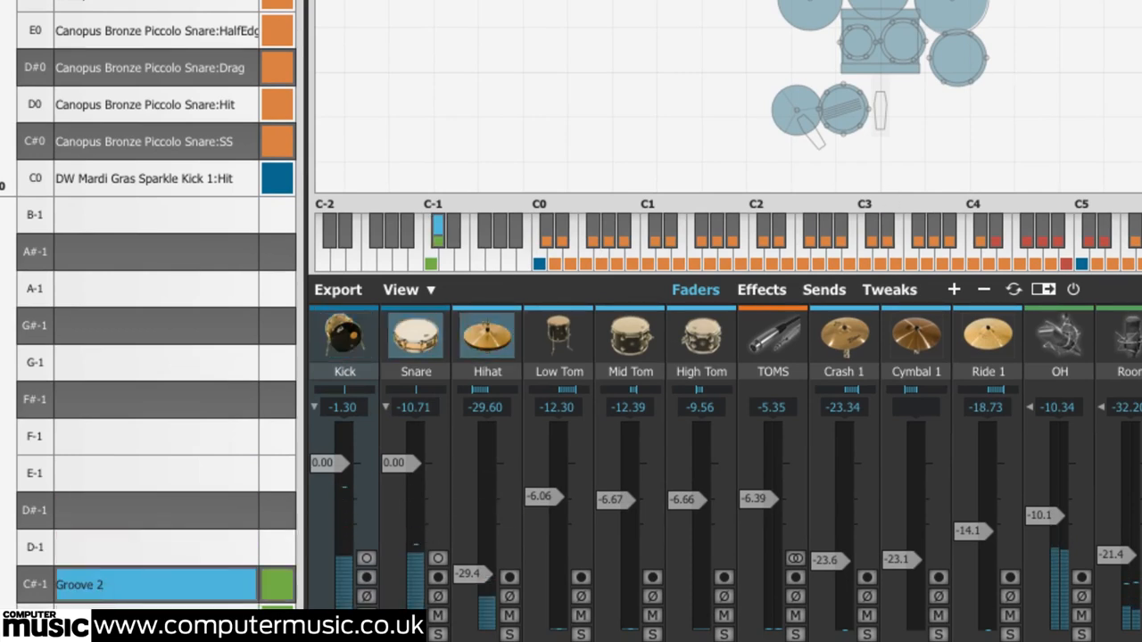
drag(409, 296, 142, 549)
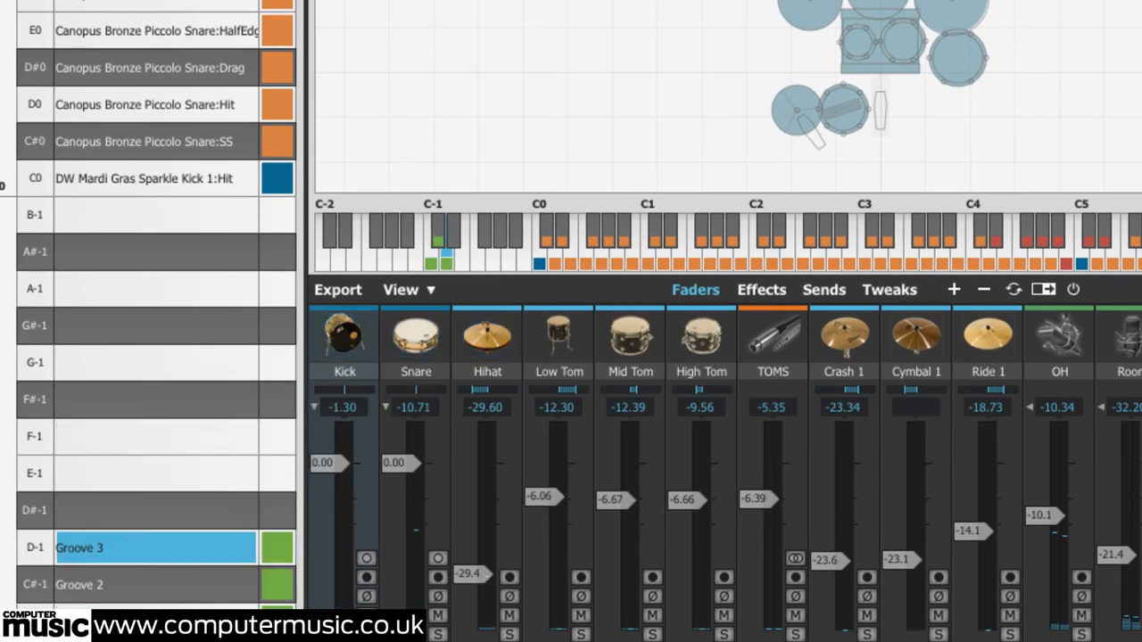
drag(586, 237, 107, 509)
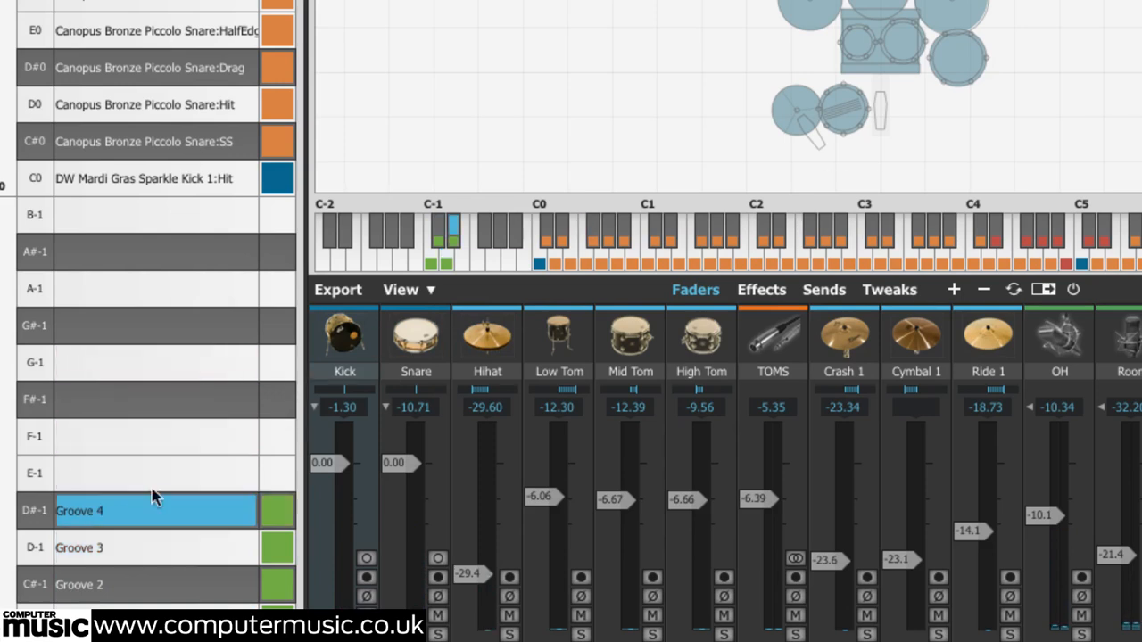